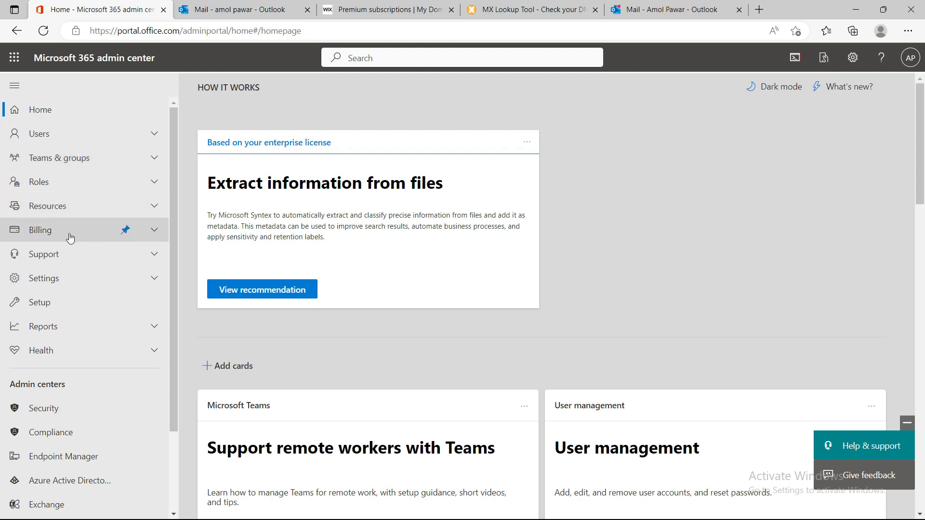
- Open the details of the default domain easyfirstsecurity.com from the domain settings
left_click(71, 280)
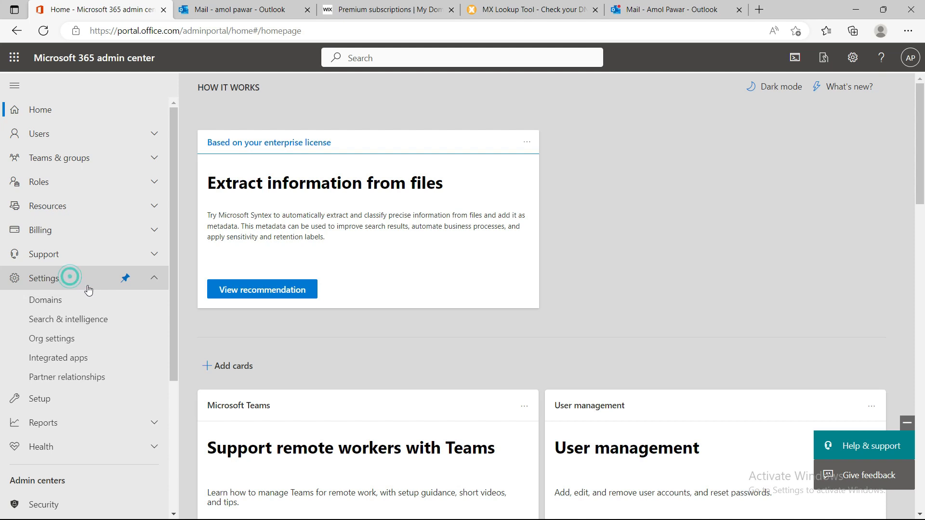
left_click(62, 309)
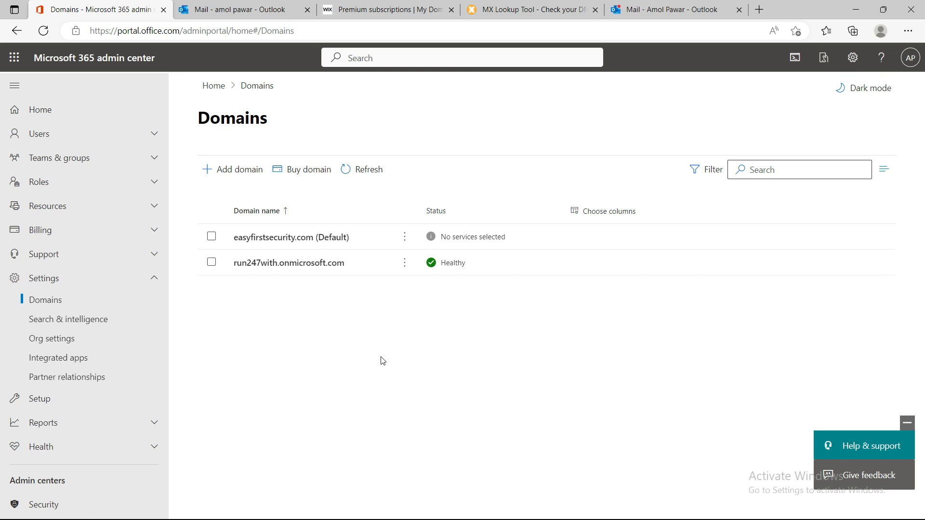
left_click(357, 390)
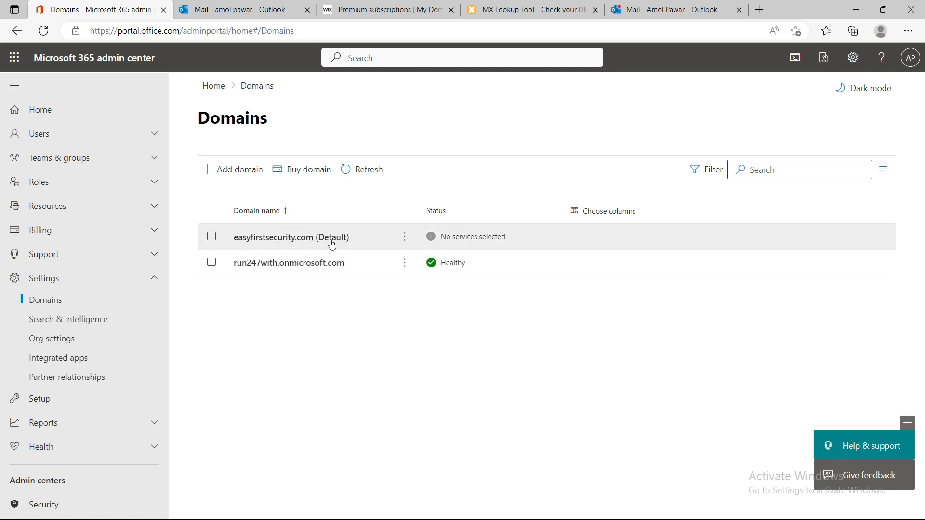
left_click(305, 238)
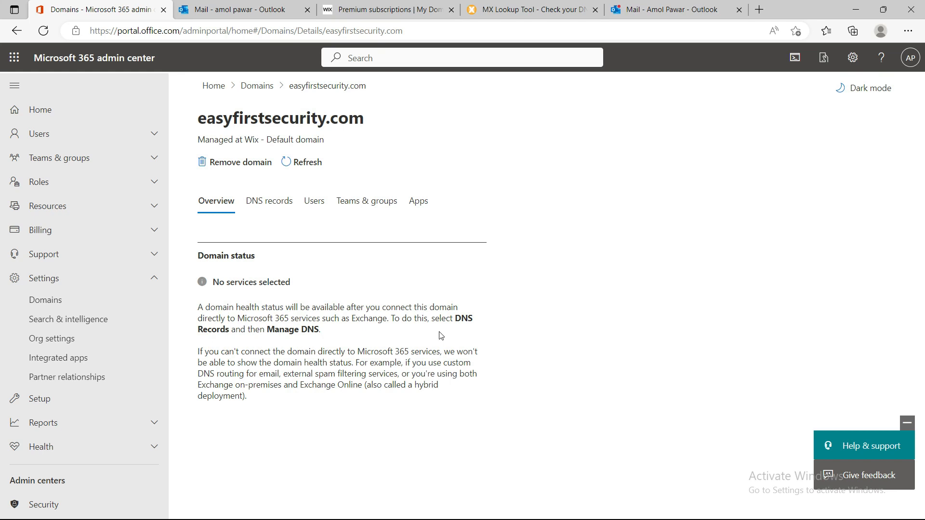
- Start managing DNS for easyfirstsecurity.com and continue with adding your own DNS records
left_click(268, 202)
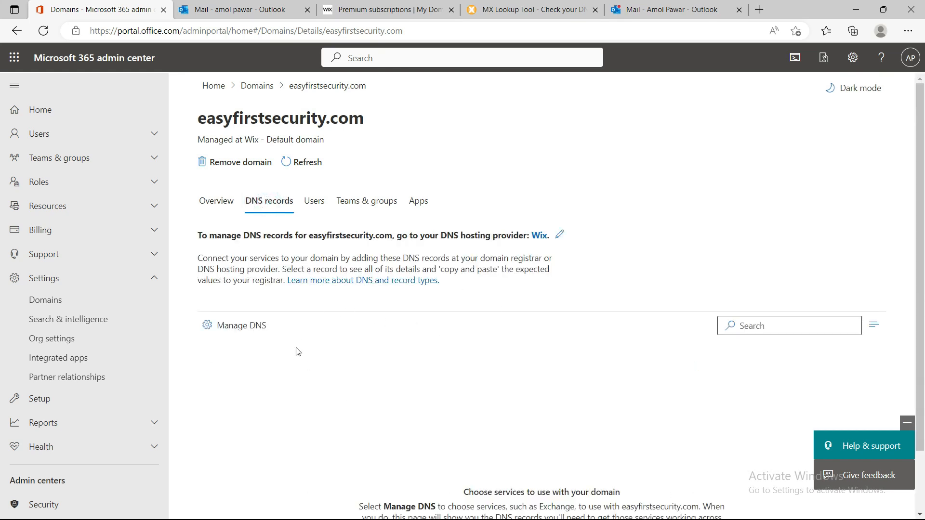
left_click(243, 327)
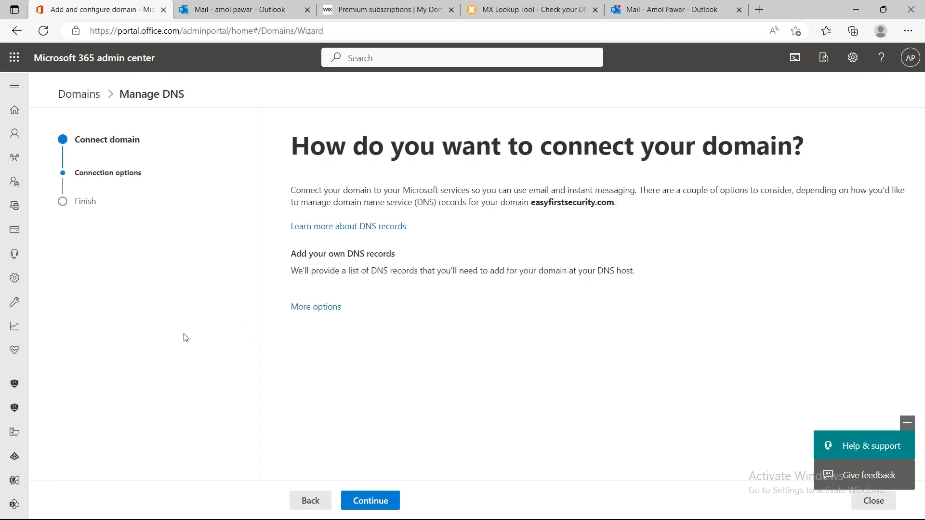
left_click(389, 503)
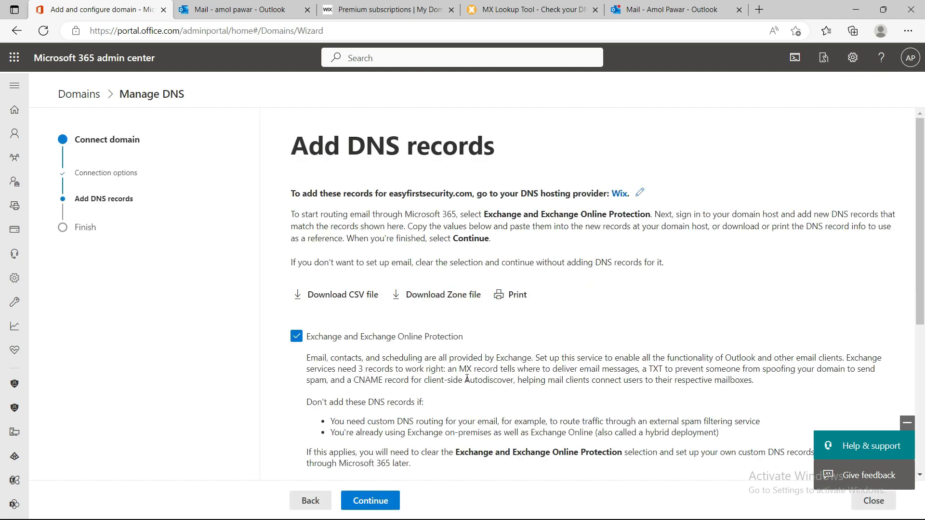
- Expand the MX, CNAME and TXT records for Exchange and Exchange Online Protection and examine their expected values
scroll(501, 354, "down", 3)
scroll(501, 354, "down", 3)
left_click(311, 266)
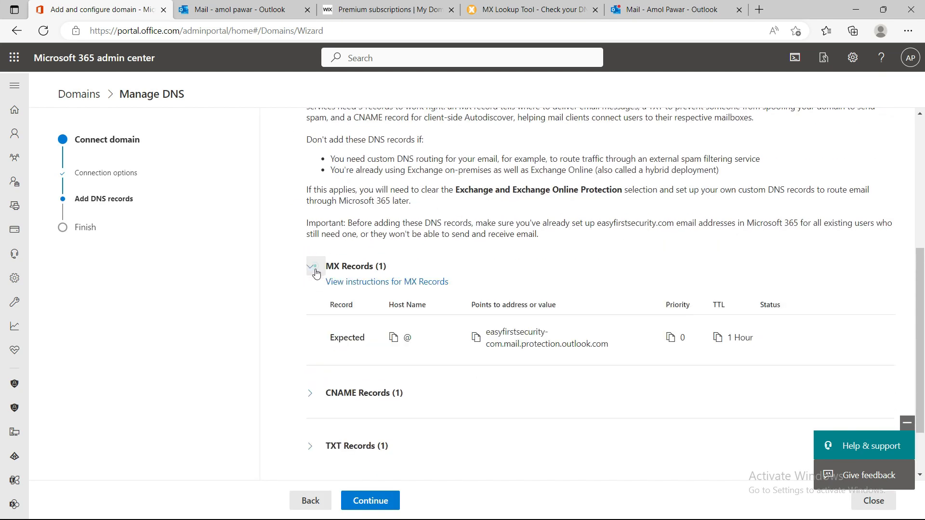
left_click(311, 395)
scroll(311, 402, "down", 2)
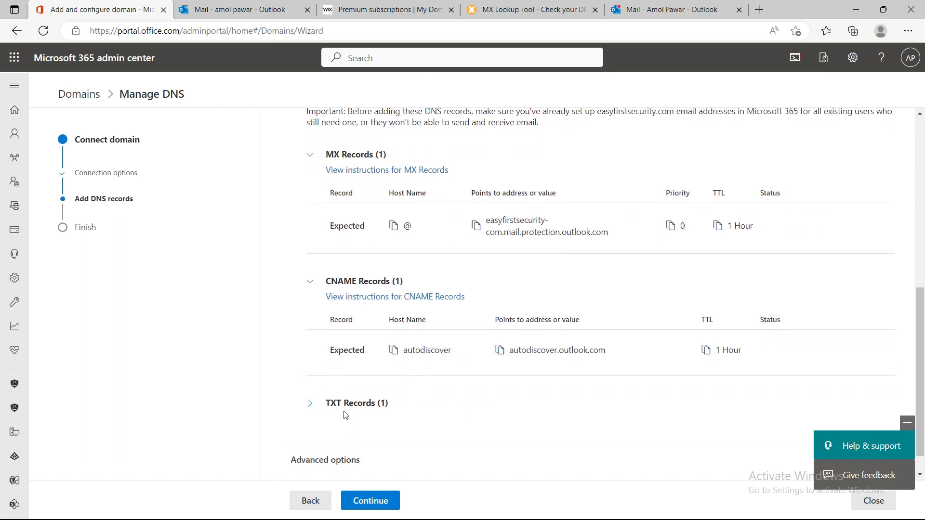
left_click(311, 407)
scroll(429, 388, "down", 2)
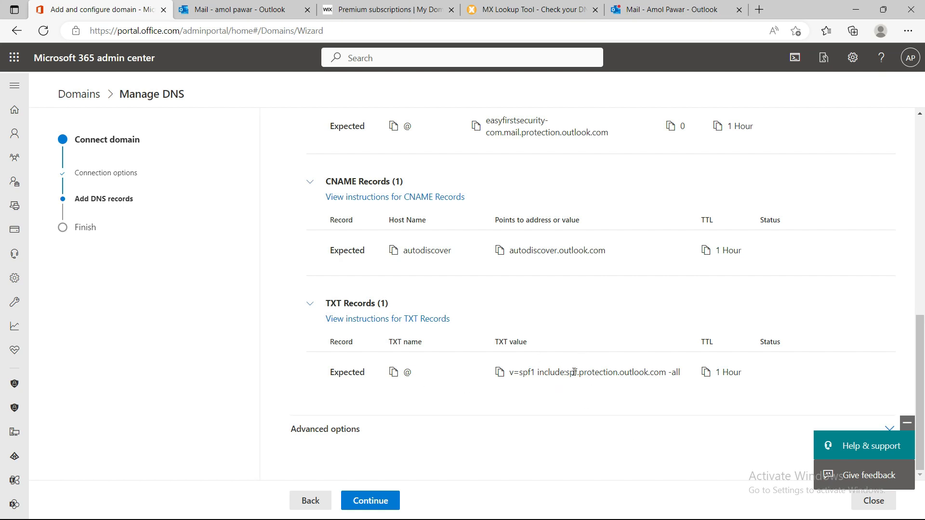
scroll(553, 408, "up", 1)
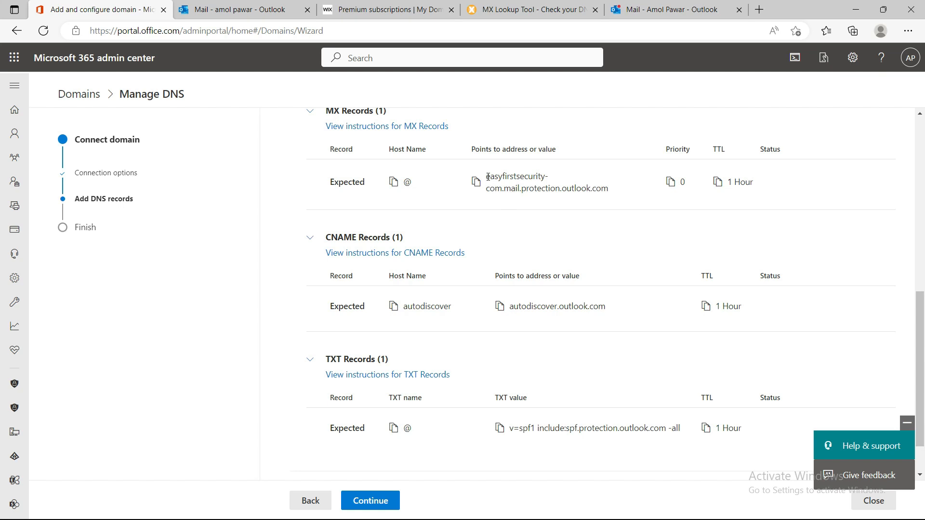
left_click_drag(487, 176, 611, 192)
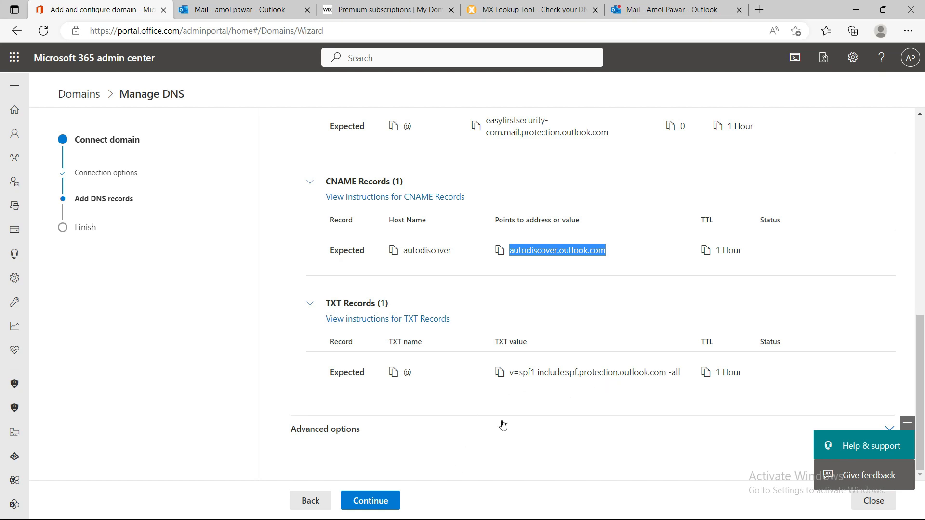
scroll(566, 316, "up", 1)
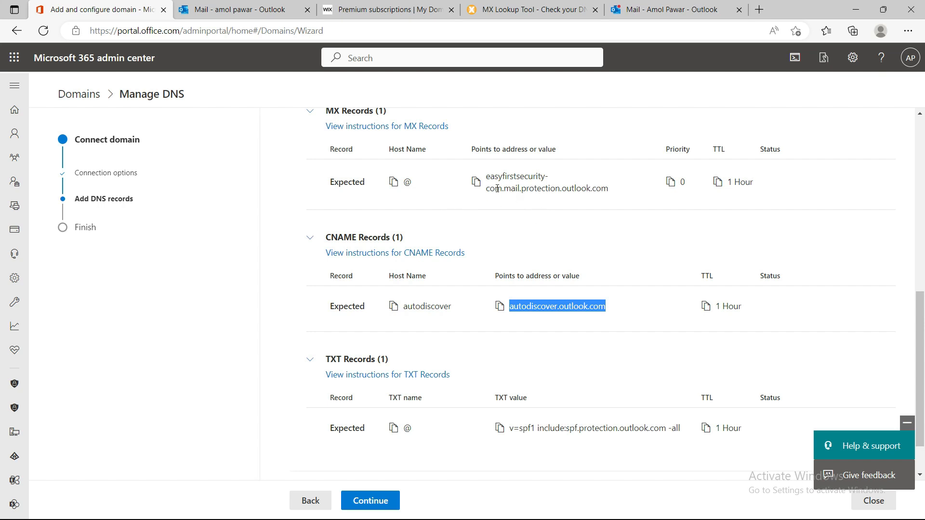
left_click(527, 10)
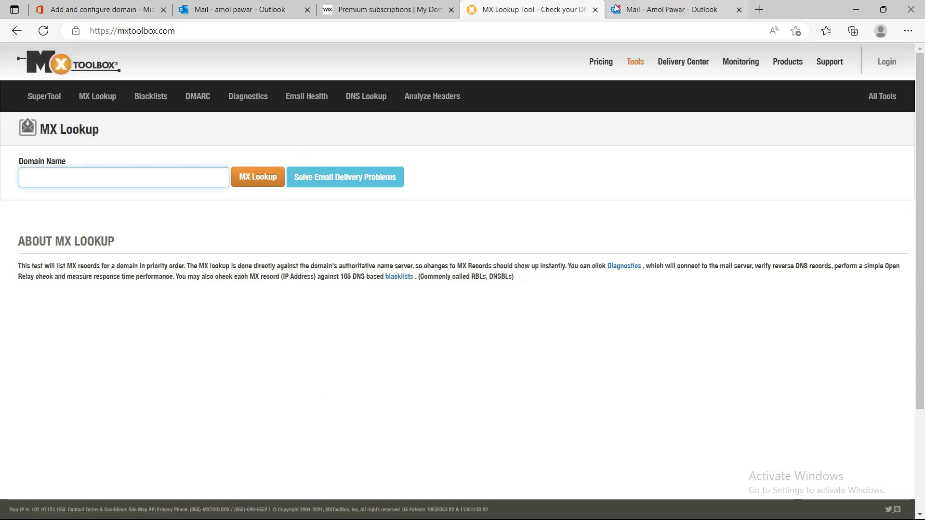
left_click(642, 15)
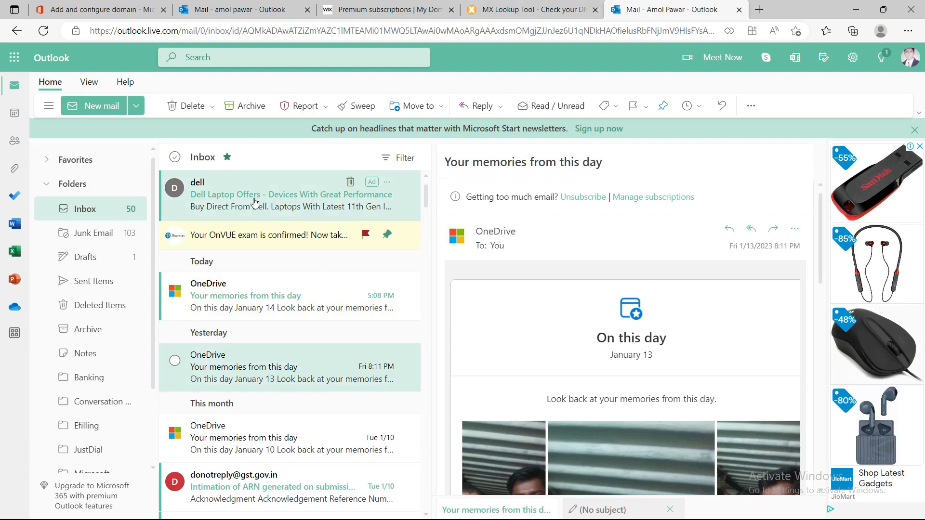
left_click(228, 10)
left_click(659, 13)
left_click(231, 8)
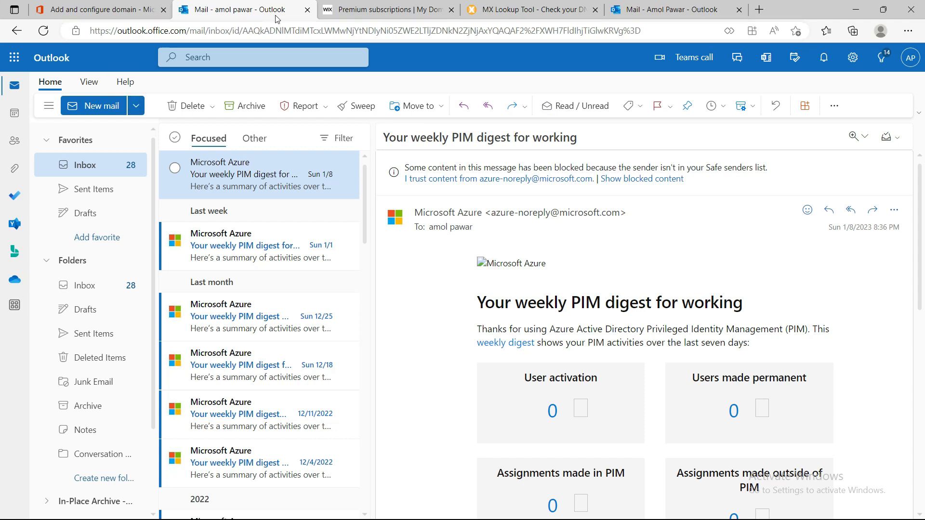
- Close the work Outlook mailbox, reopen it from the Microsoft 365 admin center, and check which account is signed in
left_click(307, 9)
left_click(96, 10)
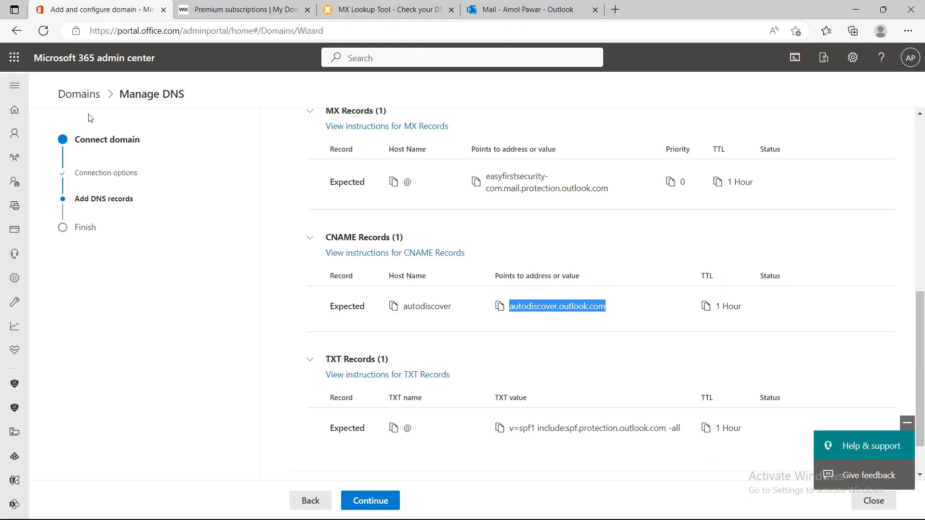
left_click(15, 57)
left_click(51, 131)
left_click(207, 14)
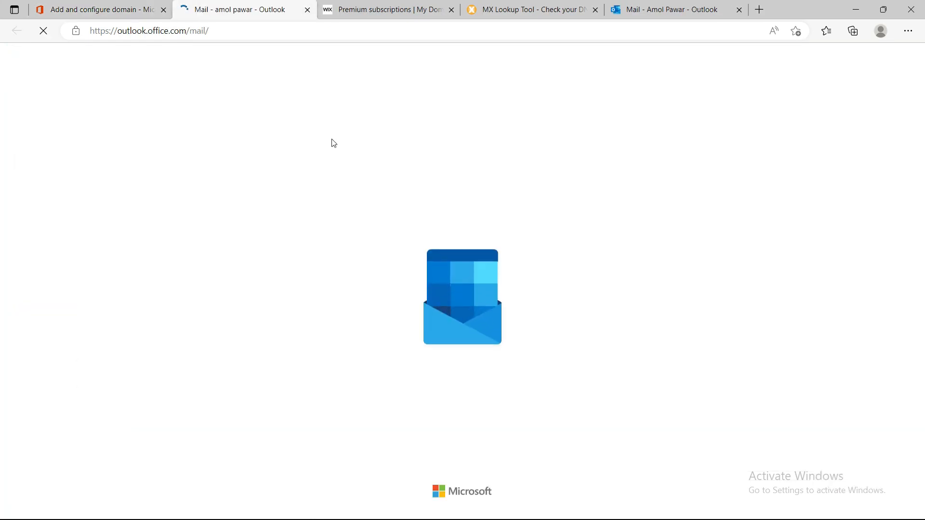
left_click(911, 58)
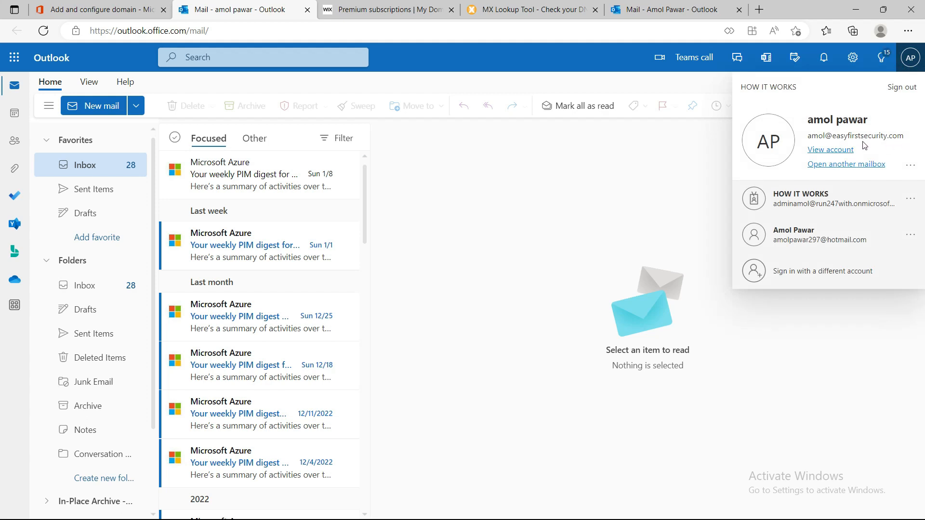
left_click(477, 191)
- Switch to MxToolbox and run an MX lookup for easyfirstsecurity.com
left_click(359, 9)
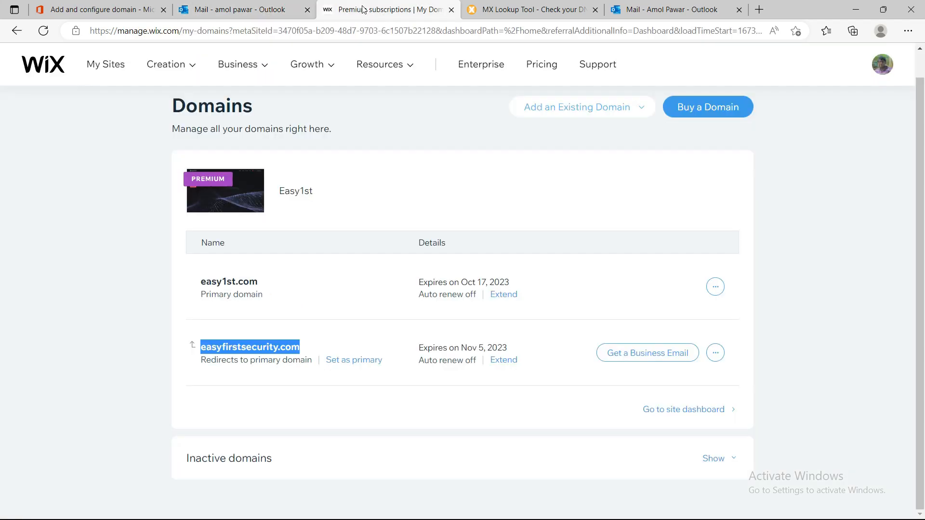
left_click(511, 11)
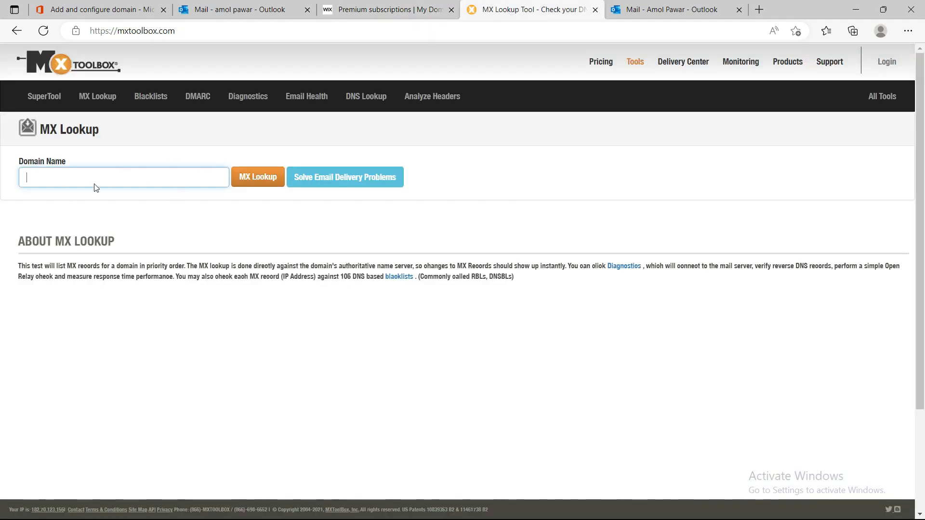
left_click(60, 178)
left_click(57, 219)
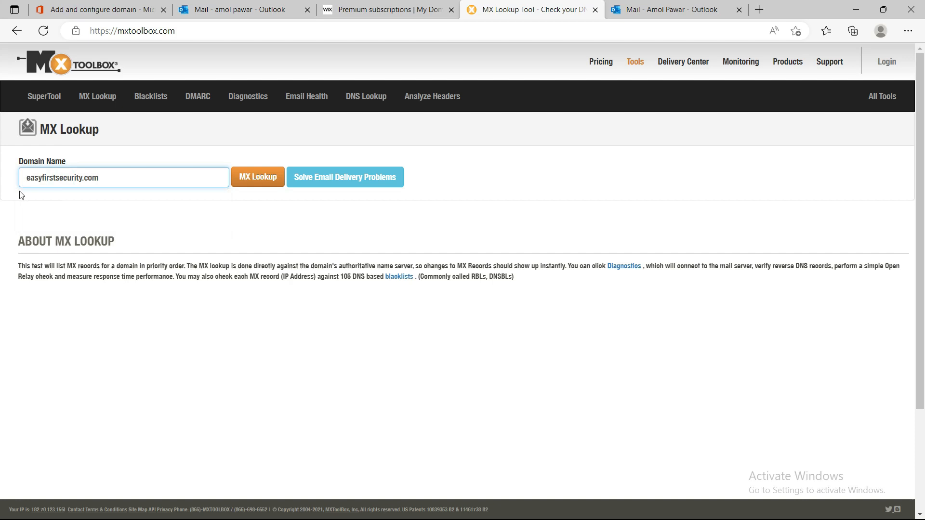
left_click(249, 182)
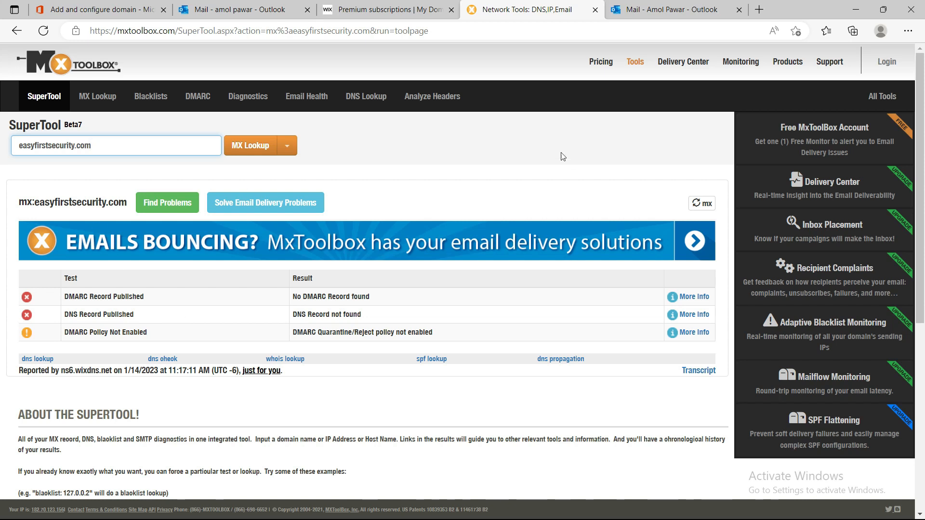
- Switch to the work Outlook mailbox and create a new message addressed to the personal Hotmail contact
left_click(385, 8)
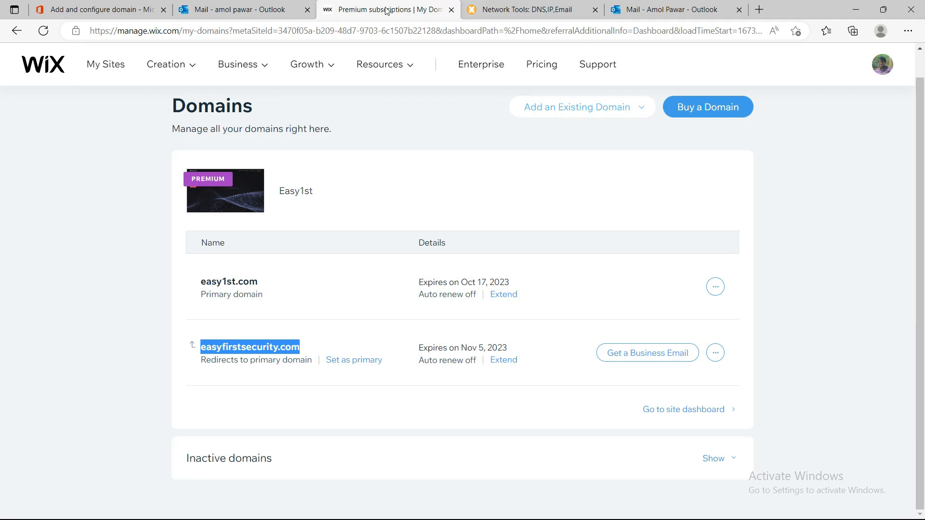
left_click(243, 10)
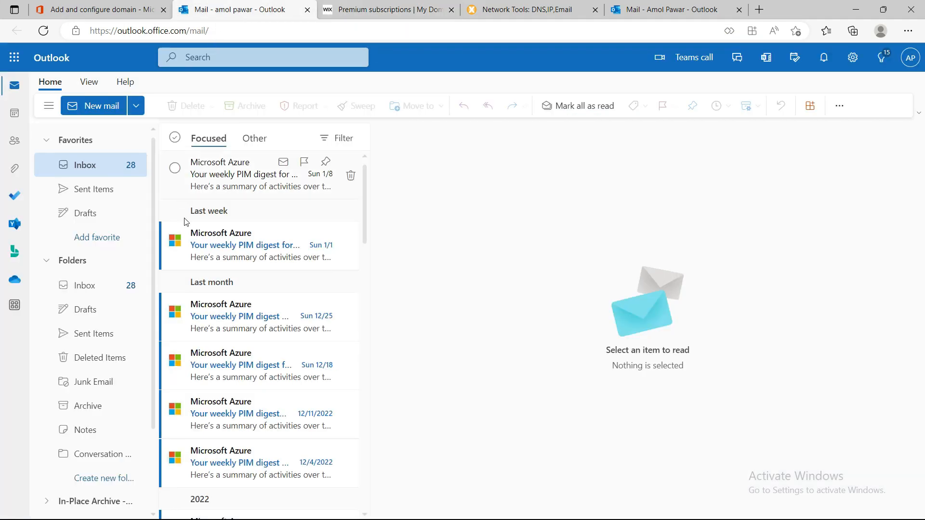
left_click(101, 107)
left_click(445, 141)
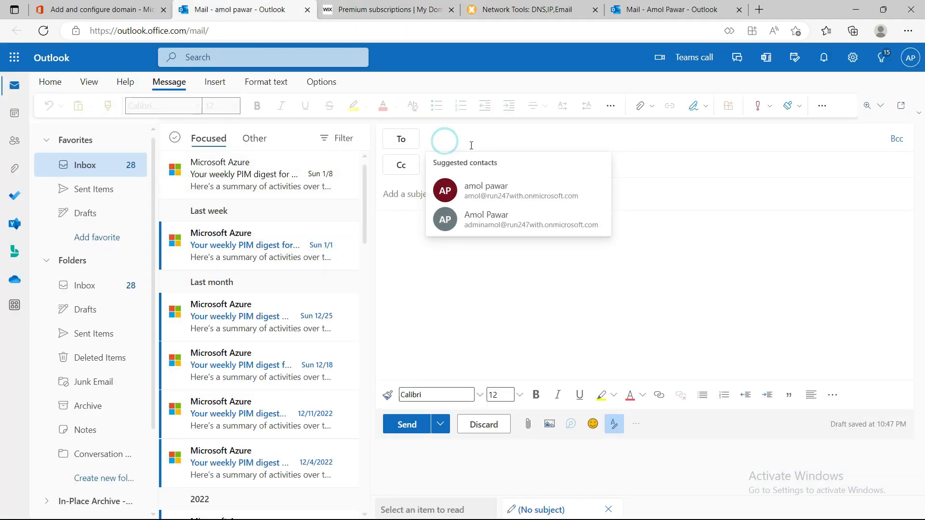
type("amol")
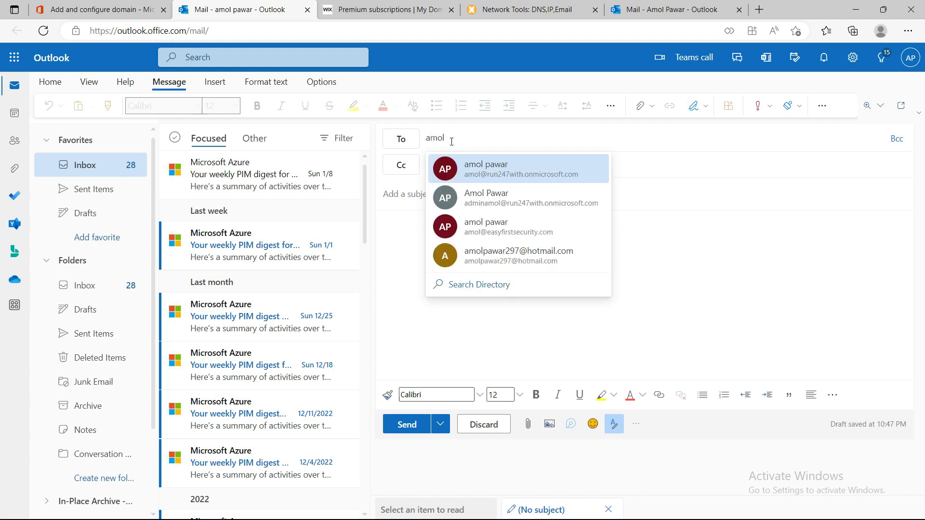
left_click(510, 258)
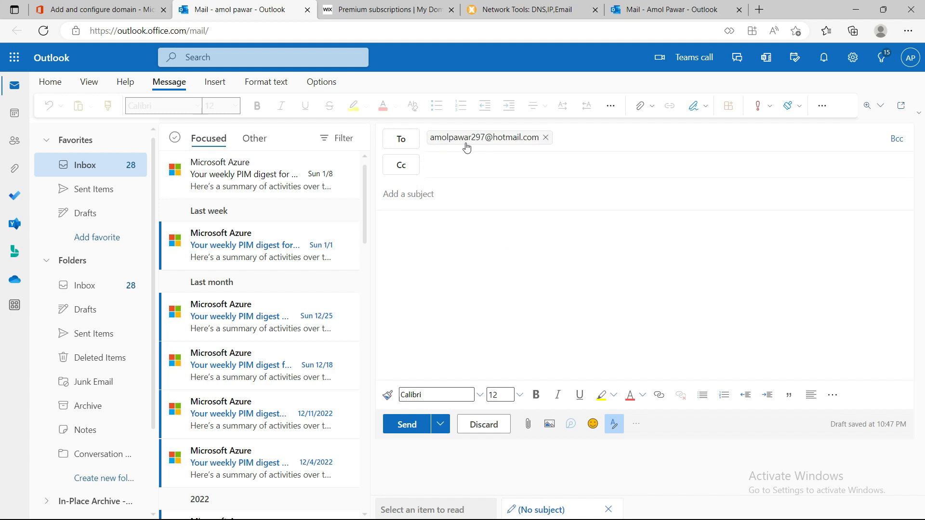
- Give the message the subject "Test Email from hotmail" and send it with an empty body
left_click(449, 195)
type("Test Ema")
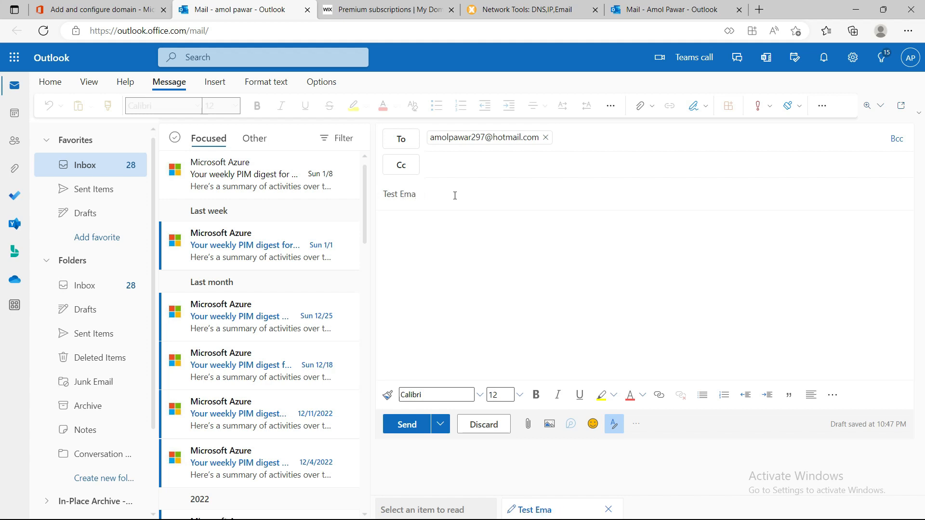
type("ioll from hotmail")
left_click(481, 284)
left_click(411, 429)
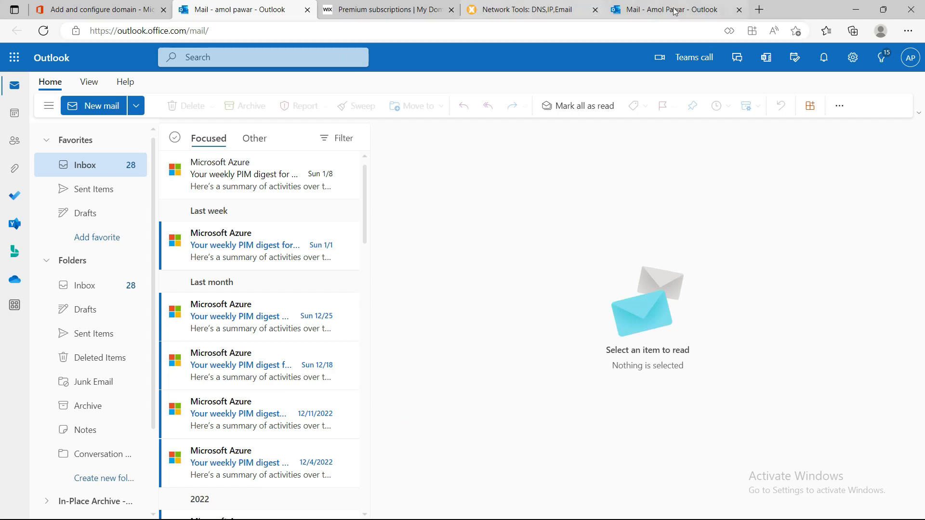
- Switch to the Hotmail mailbox, open the "Test Email from hotmail" message and reply to it with "Received"
left_click(675, 12)
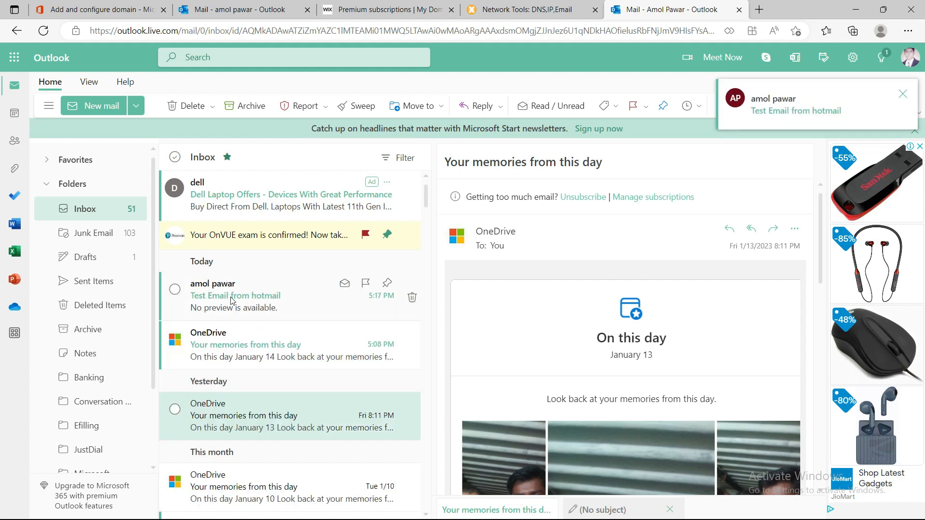
left_click(231, 296)
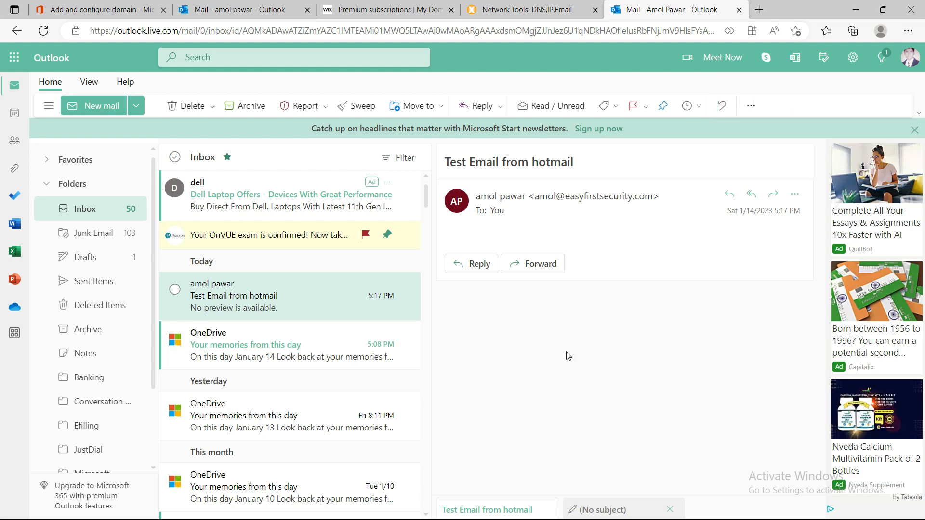
left_click(481, 268)
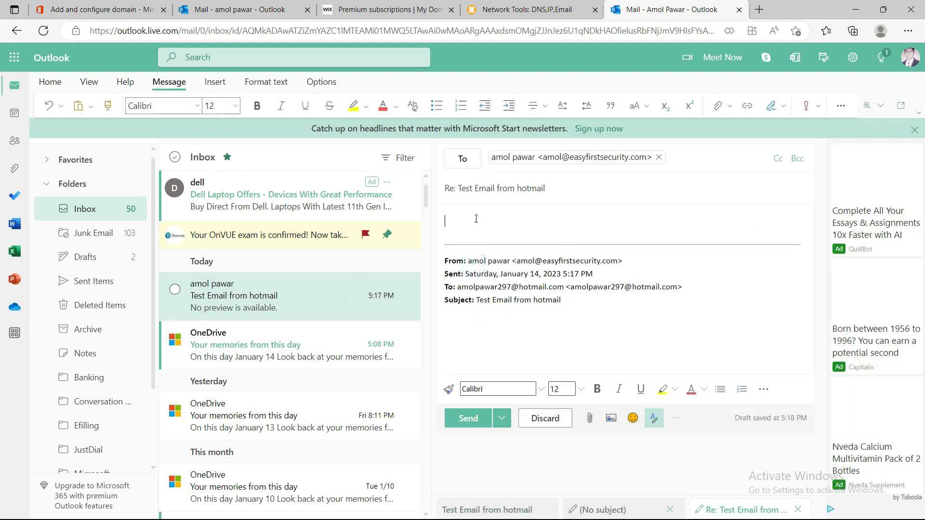
type("Req")
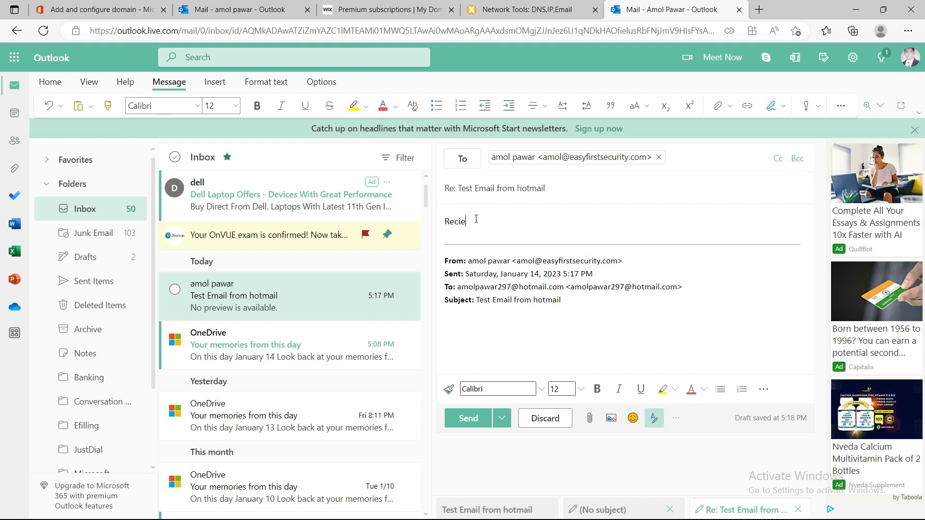
left_click(460, 221)
left_click(483, 259)
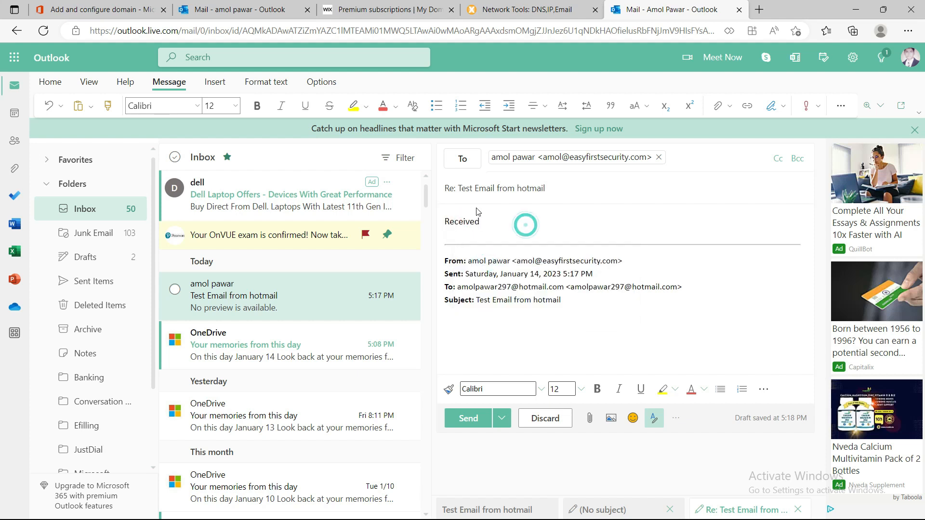
left_click(467, 418)
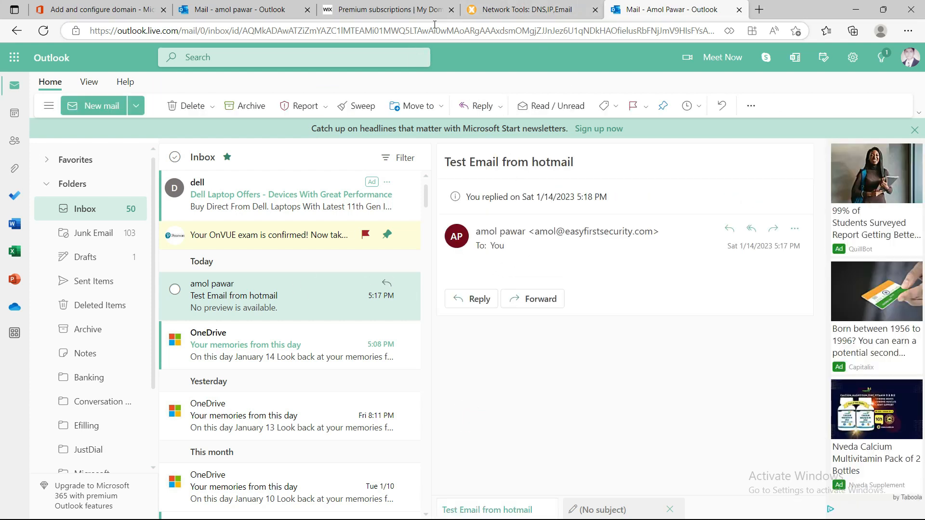
- Switch to the work Outlook mailbox and check its Inbox and Junk Email folders for the reply
left_click(220, 9)
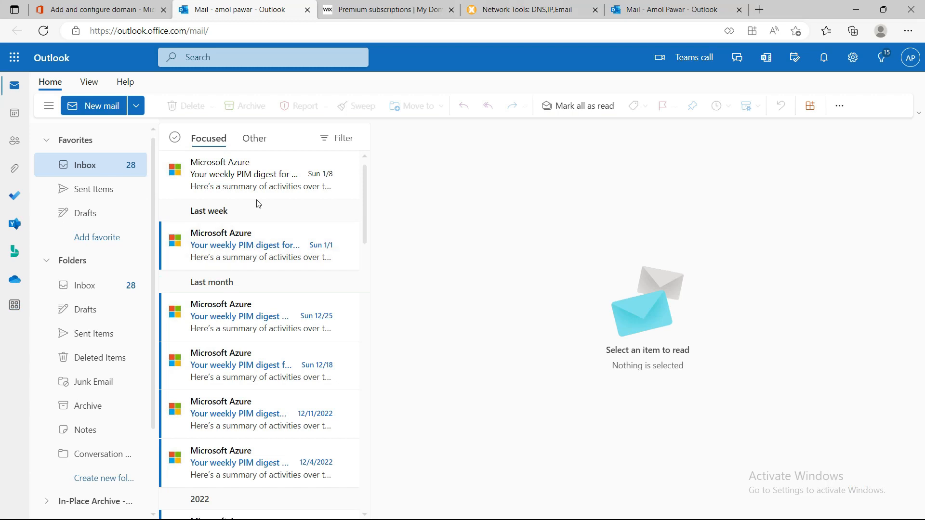
left_click(99, 189)
left_click(93, 165)
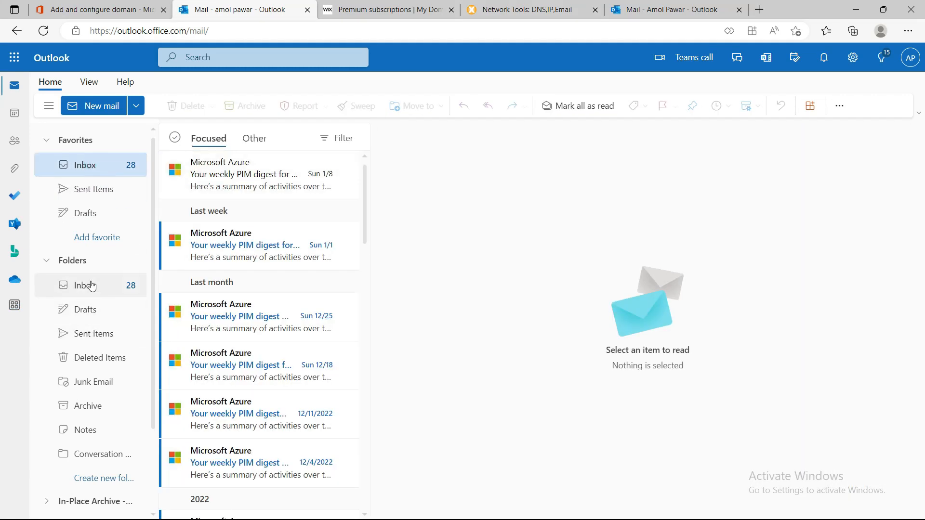
left_click(94, 380)
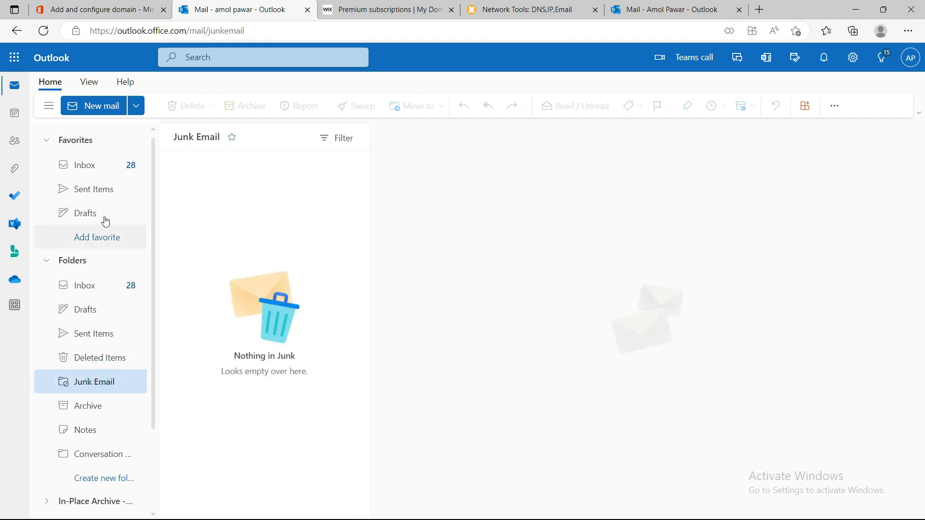
left_click(87, 165)
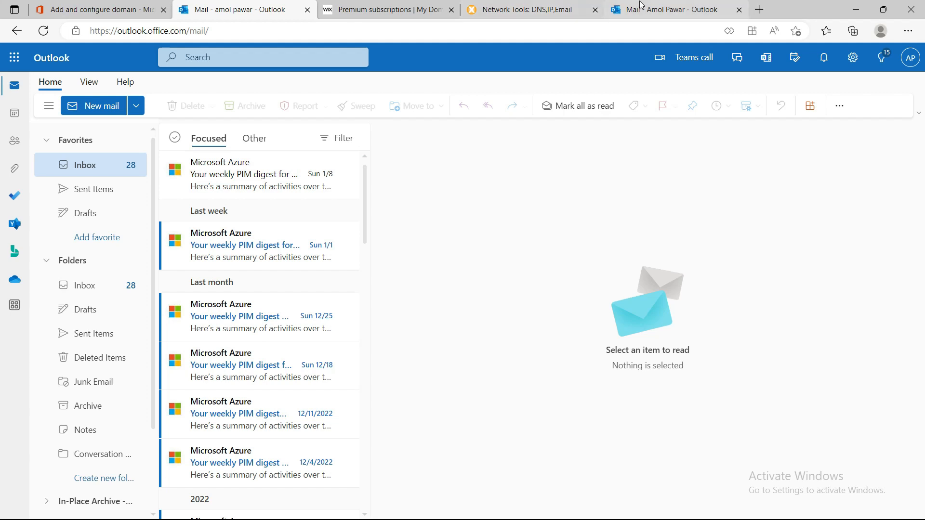
- Return to the Hotmail mailbox and check its Junk Email and Inbox folders
left_click(670, 9)
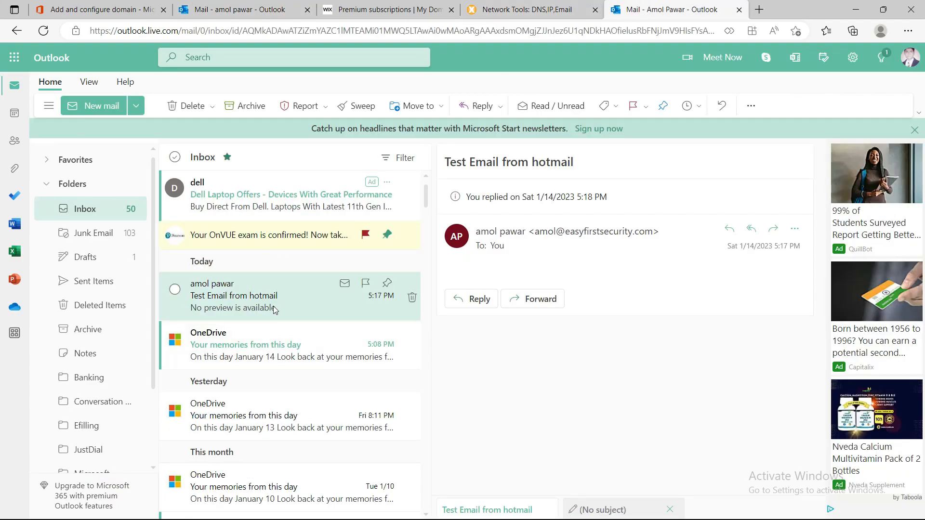
left_click(102, 234)
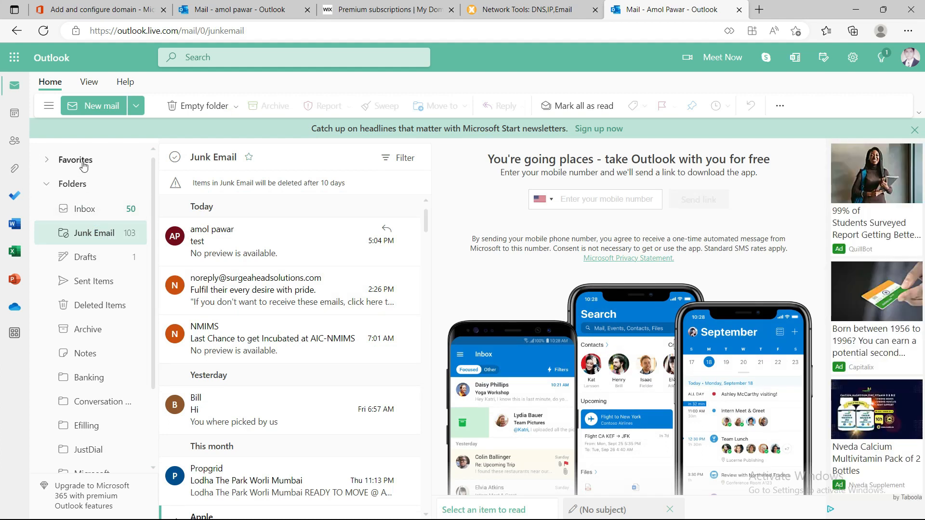
left_click(87, 209)
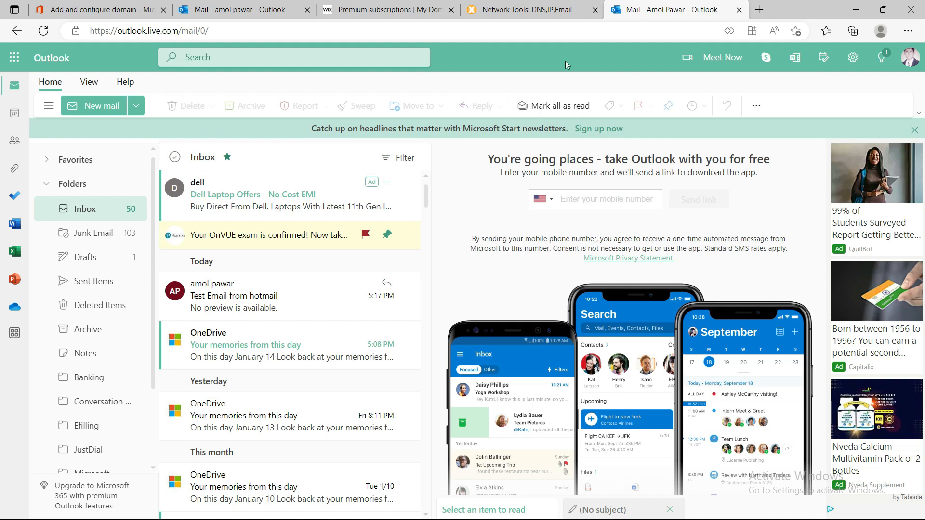
- Switch to MxToolbox, run an MX lookup for microsoft.com, and clear the lookup field
left_click(500, 7)
double_click(91, 150)
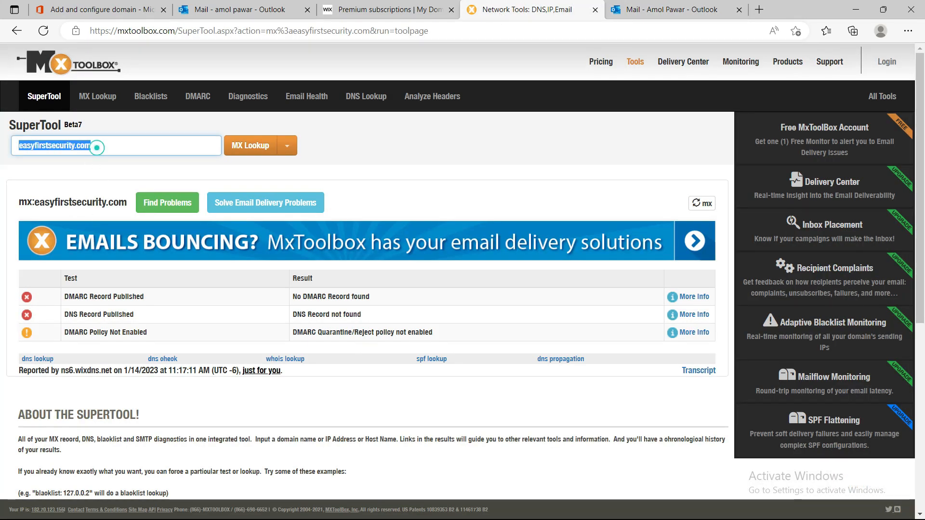
type("microsoft")
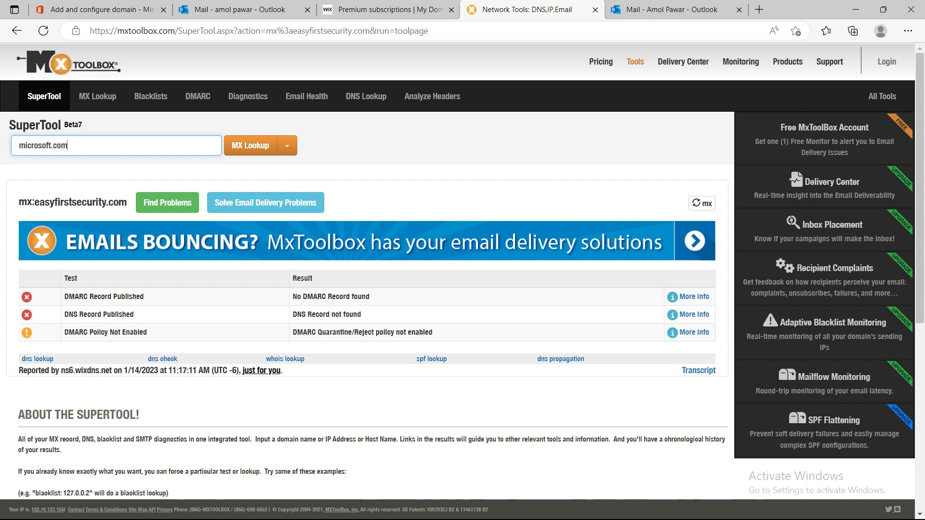
left_click(244, 151)
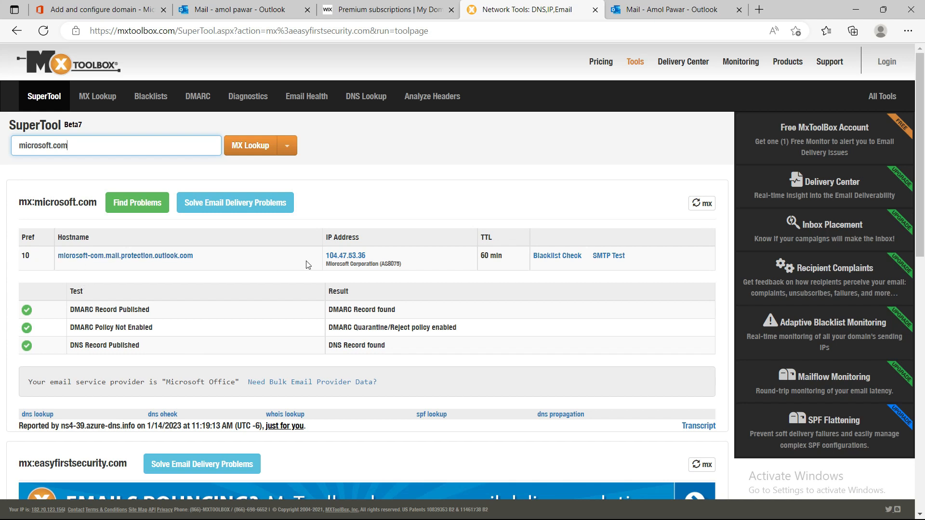
double_click(94, 145)
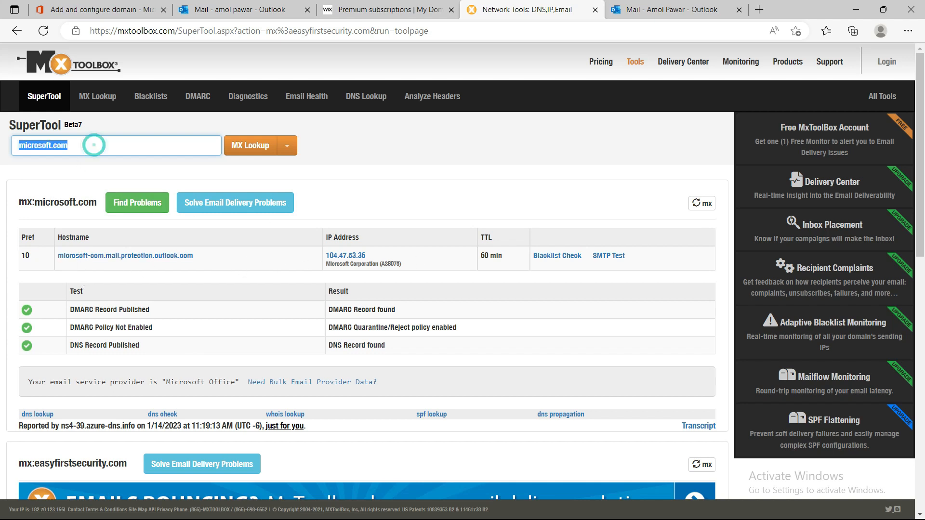
key("BackSpace")
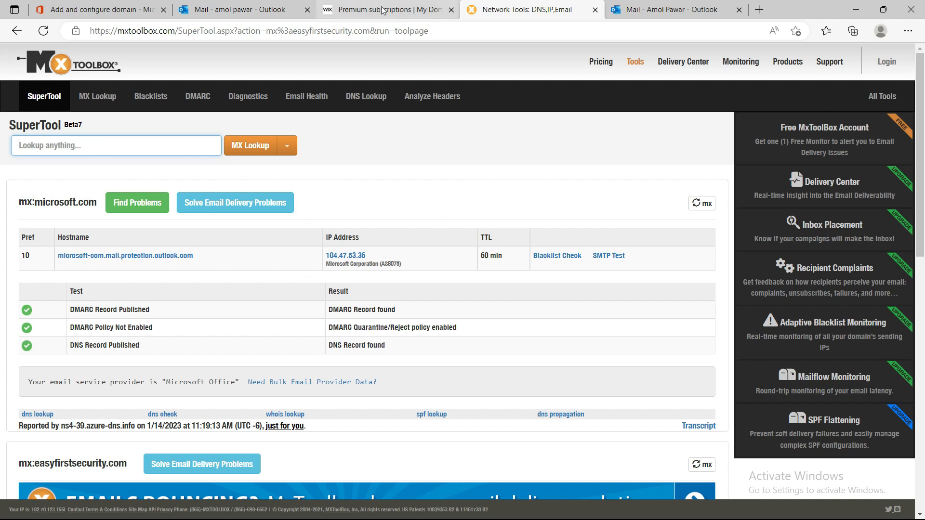
- Switch to the Wix domains page and open the DNS records of easyfirstsecurity.com for management
left_click(236, 10)
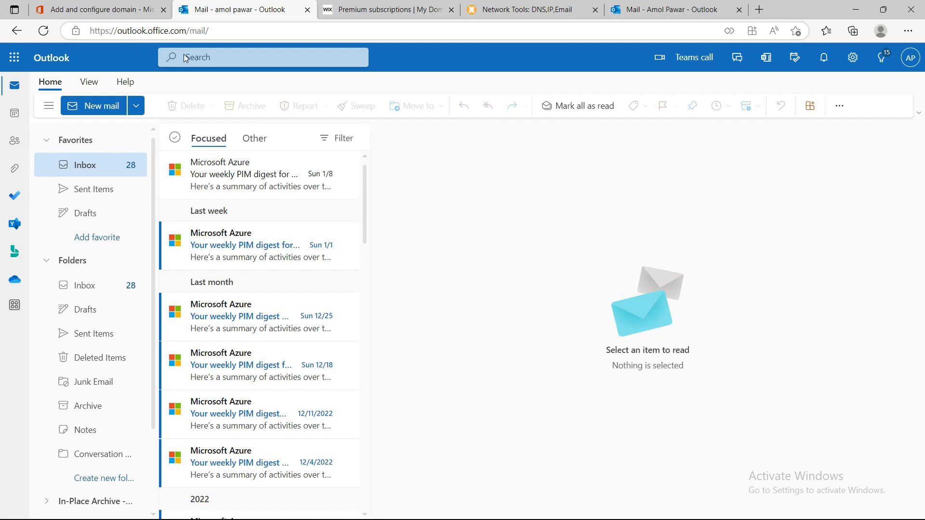
left_click(543, 6)
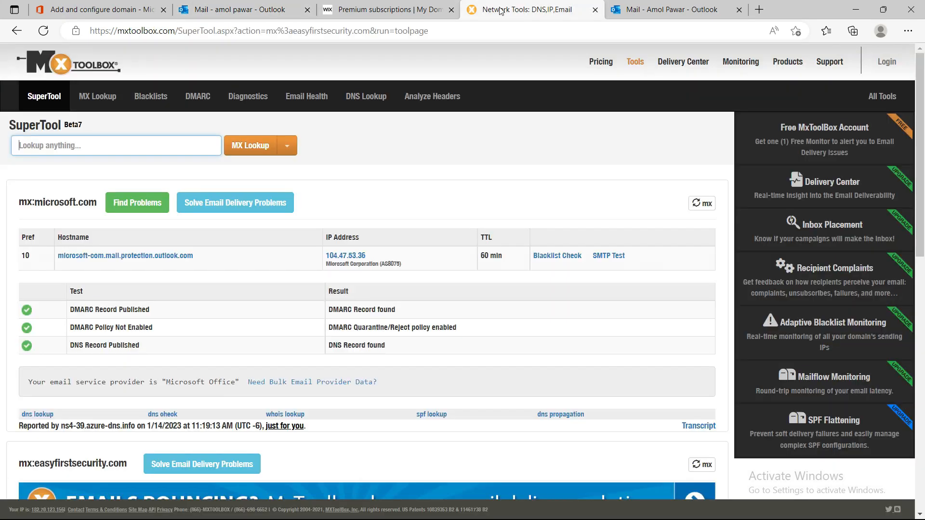
left_click(372, 10)
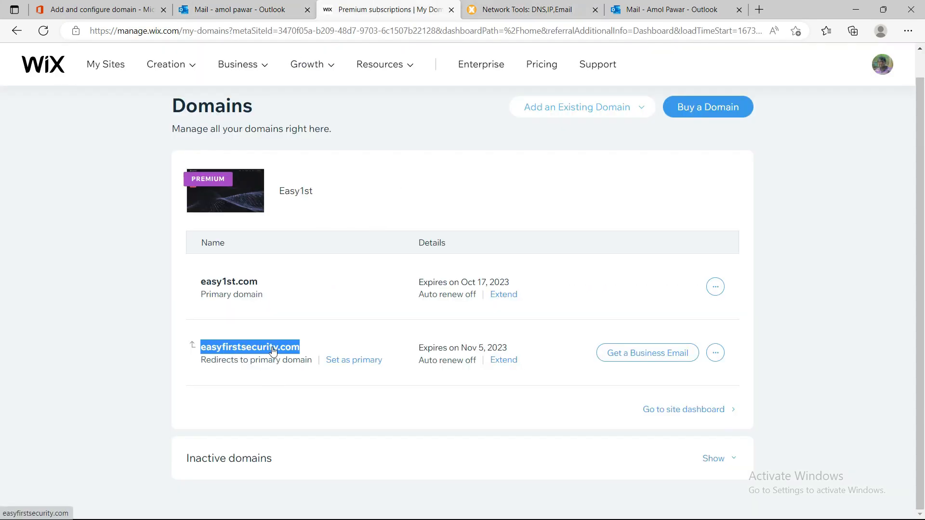
left_click(715, 354)
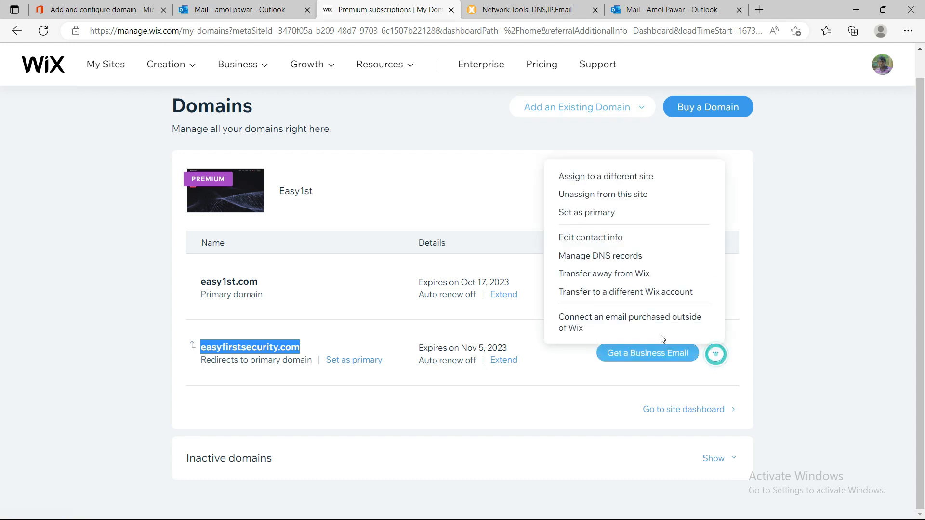
left_click(599, 257)
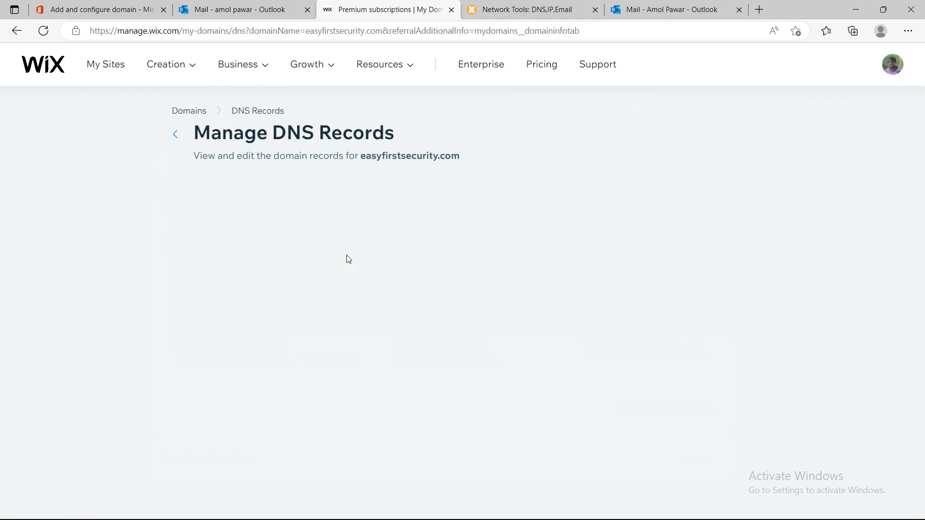
- Examine the A, CNAME, TXT, SPF, SRV, MX and NS sections of the domain's DNS records
scroll(431, 340, "down", 2)
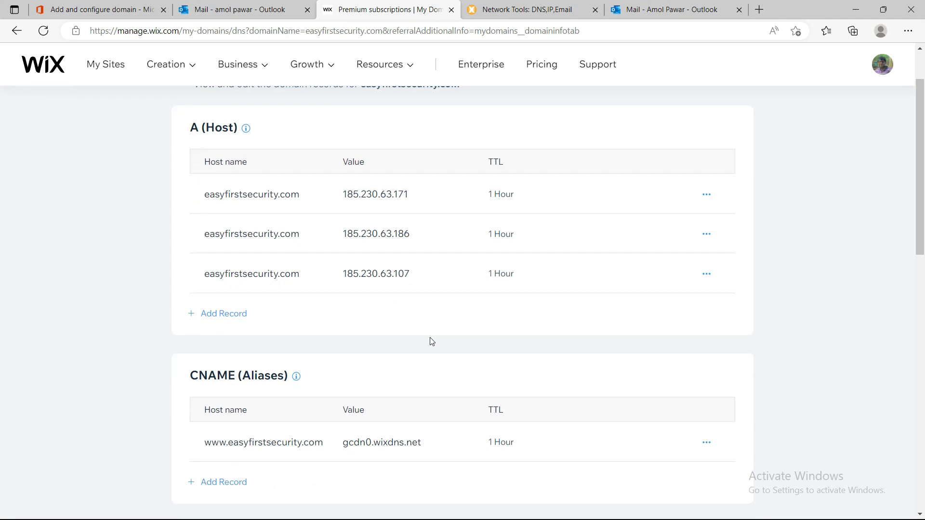
scroll(432, 341, "down", 5)
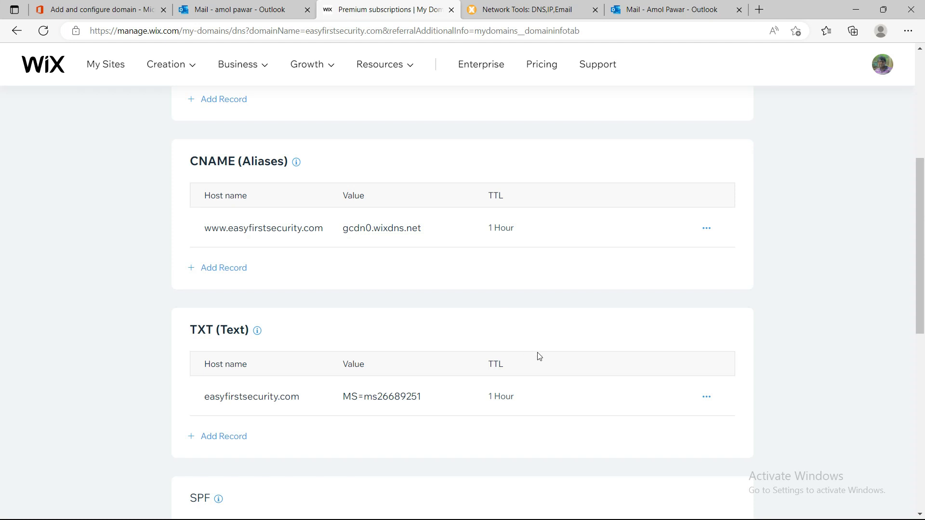
scroll(539, 356, "up", 5)
scroll(663, 366, "down", 7)
scroll(501, 367, "up", 3)
scroll(441, 346, "down", 8)
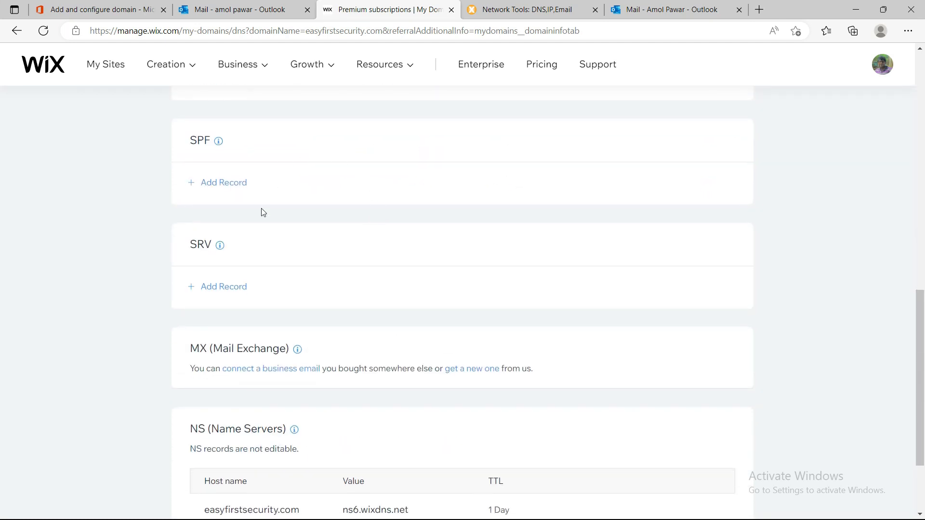
scroll(335, 266, "up", 9)
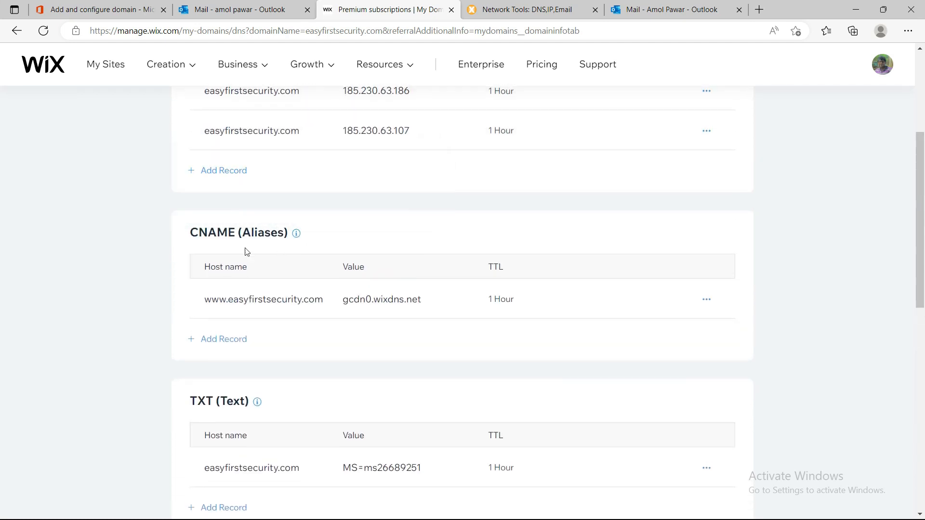
scroll(434, 294, "up", 4)
scroll(456, 335, "down", 14)
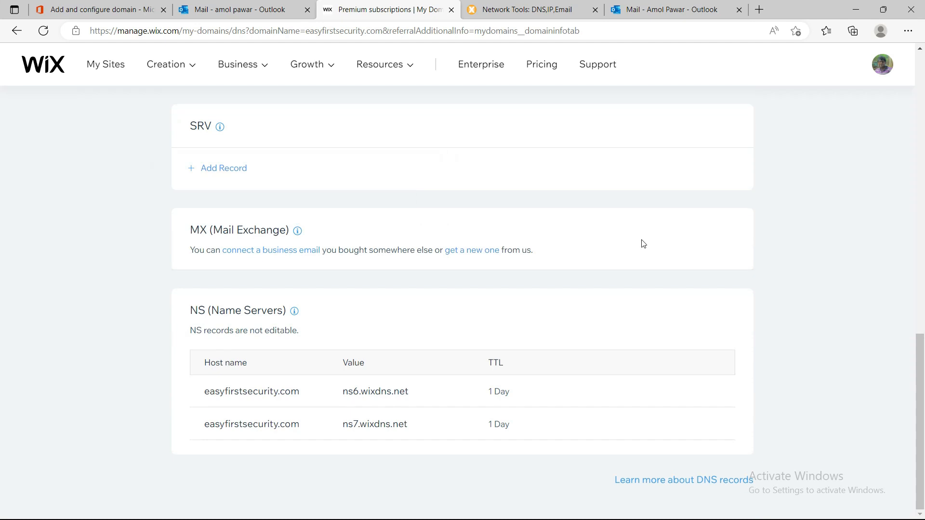
scroll(434, 231, "up", 1)
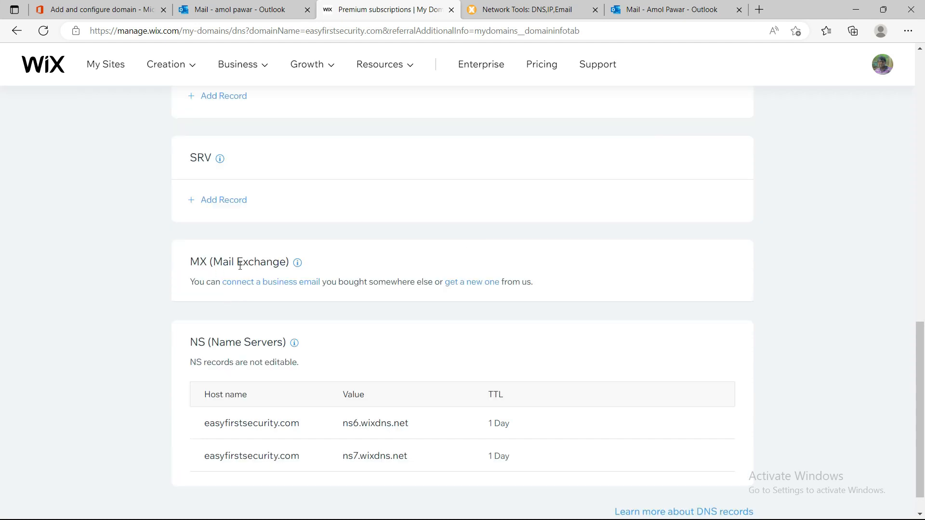
- Open the business email connection from the MX (Mail Exchange) section and choose Microsoft 365 as the email provider
left_click(282, 285)
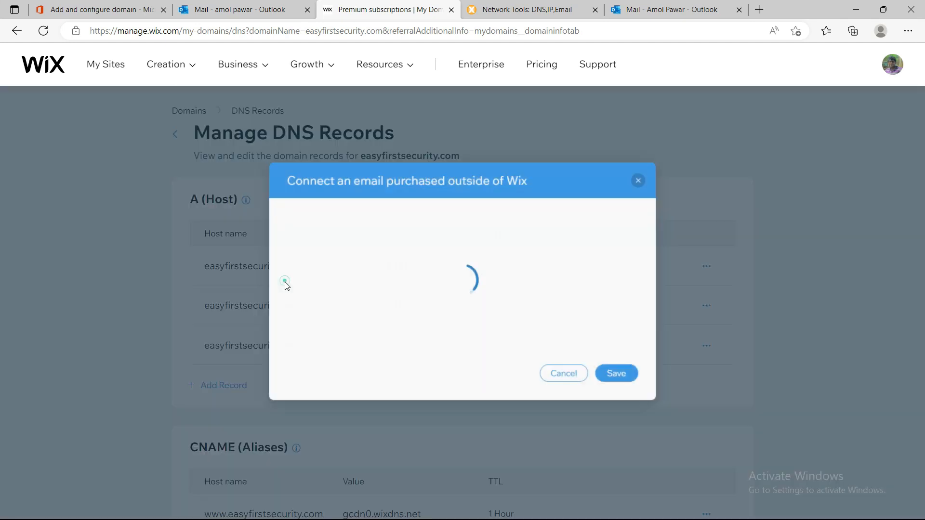
left_click(427, 238)
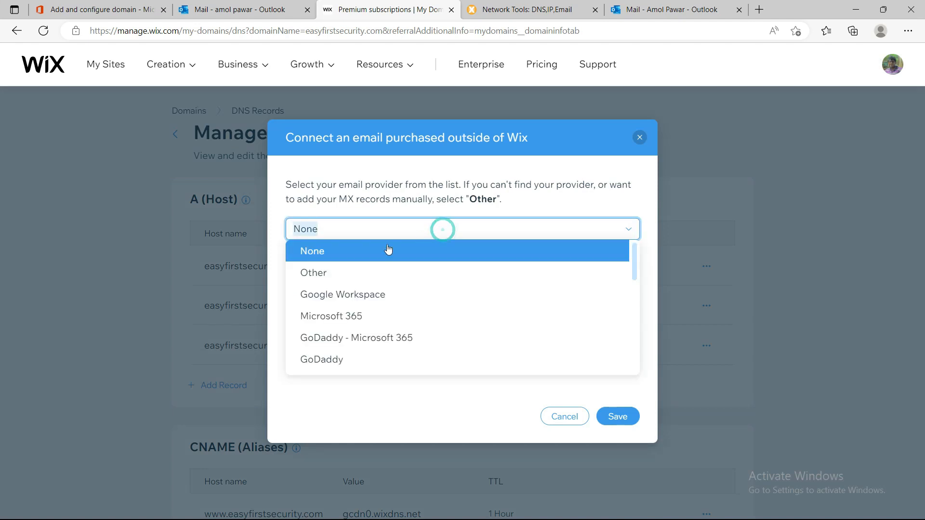
left_click(371, 318)
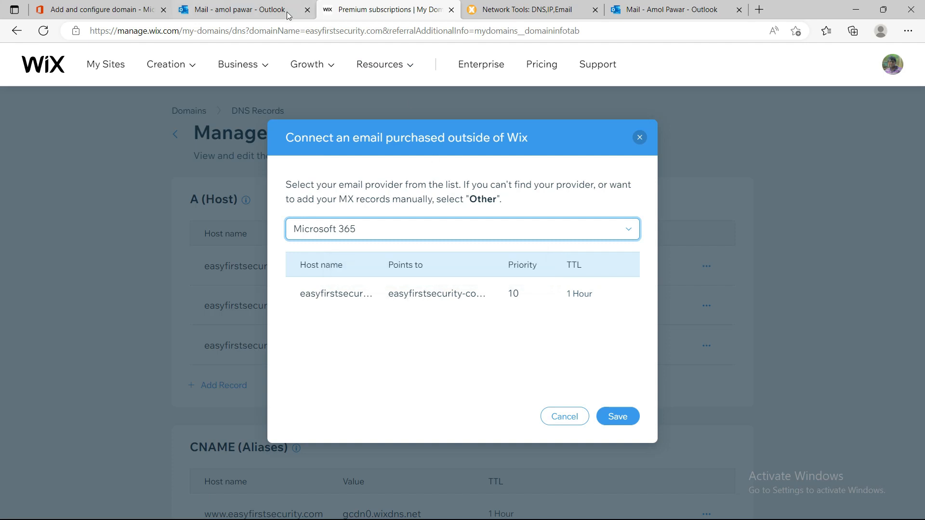
- Switch to the Microsoft 365 admin center and check the expected MX record for easyfirstsecurity.com
left_click(245, 9)
left_click(161, 13)
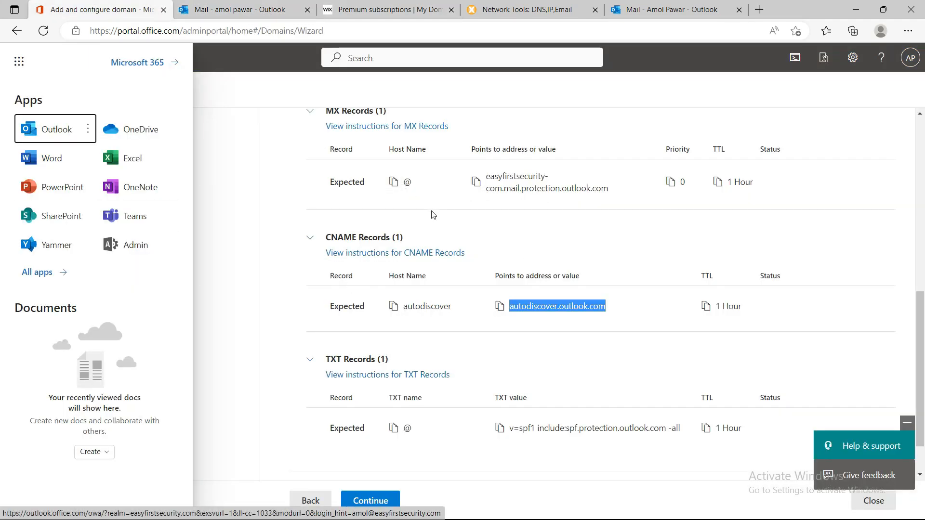
scroll(433, 215, "up", 1)
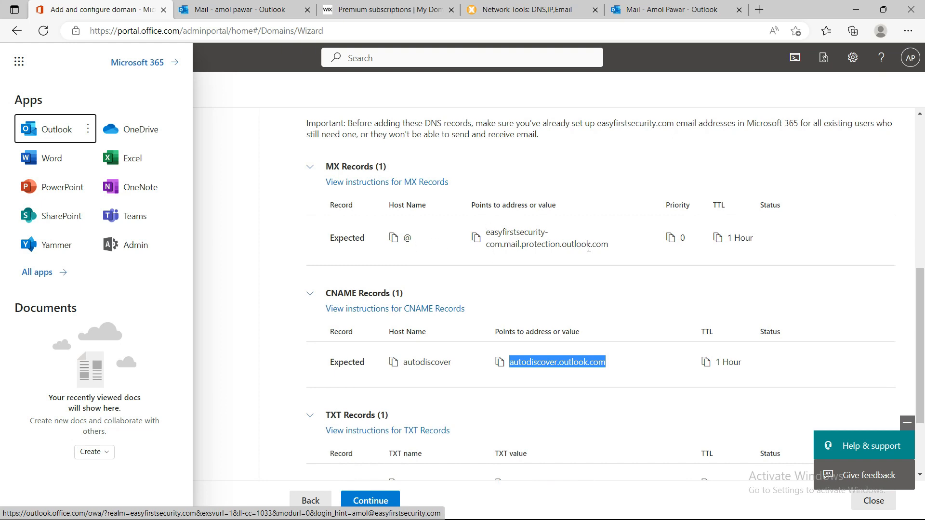
left_click(221, 8)
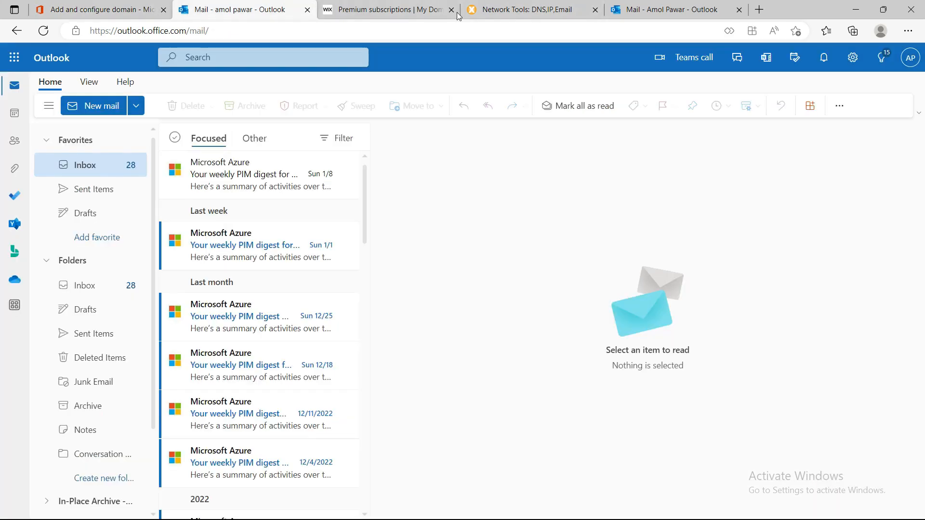
- Return to the Wix email connection dialog and save the Microsoft 365 MX record for easyfirstsecurity.com
left_click(538, 16)
left_click(389, 7)
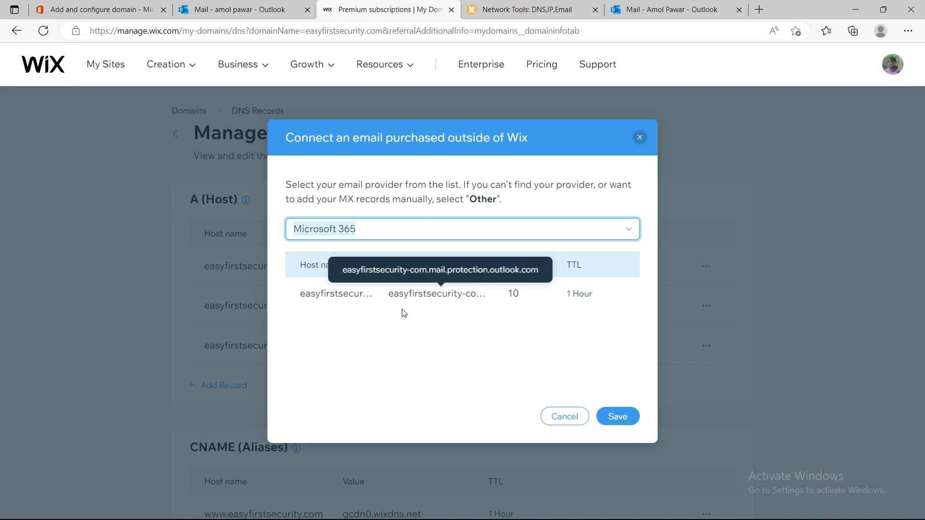
left_click(617, 417)
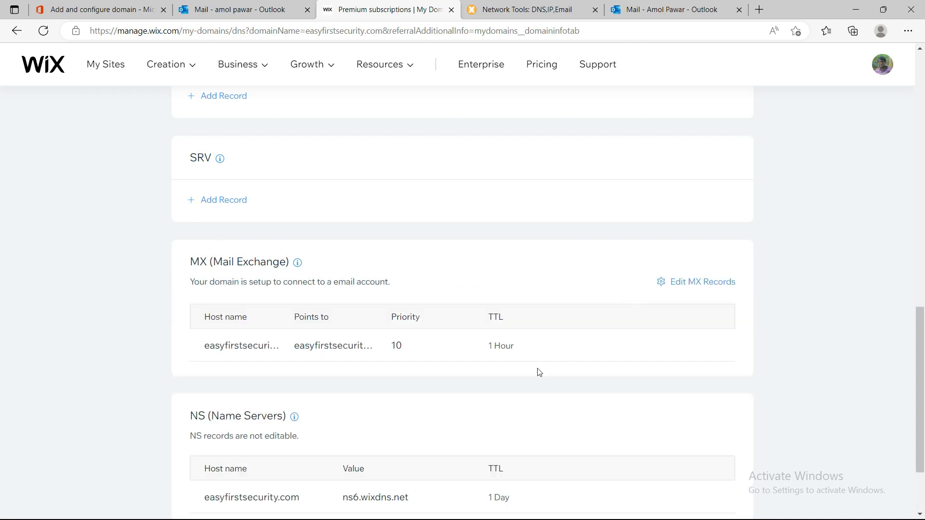
scroll(276, 282, "up", 1)
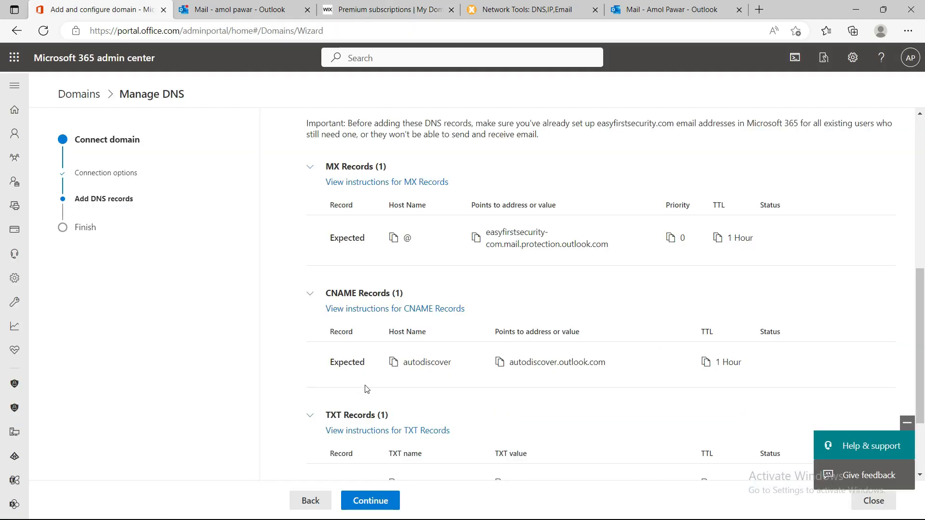
- Copy the autodiscover host name from the Microsoft 365 admin center into a new CNAME record in Wix
left_click(394, 363)
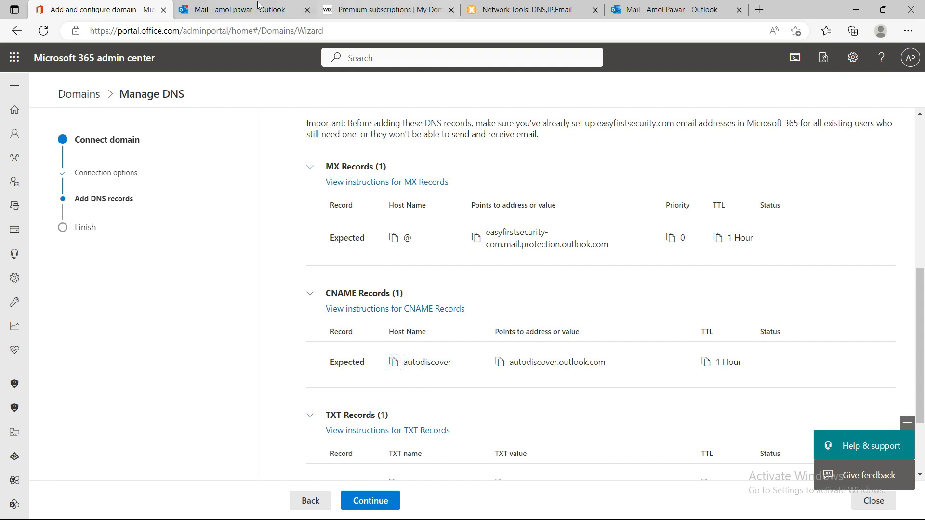
left_click(359, 8)
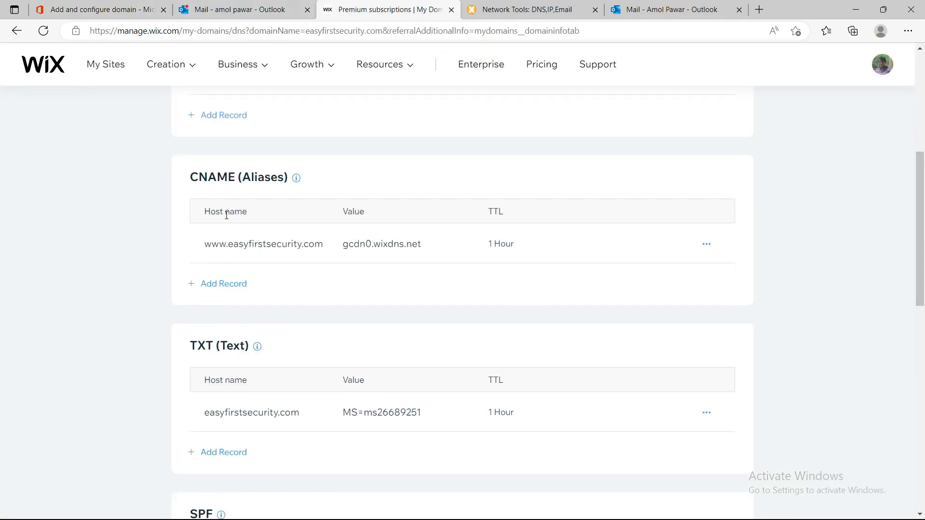
left_click(223, 283)
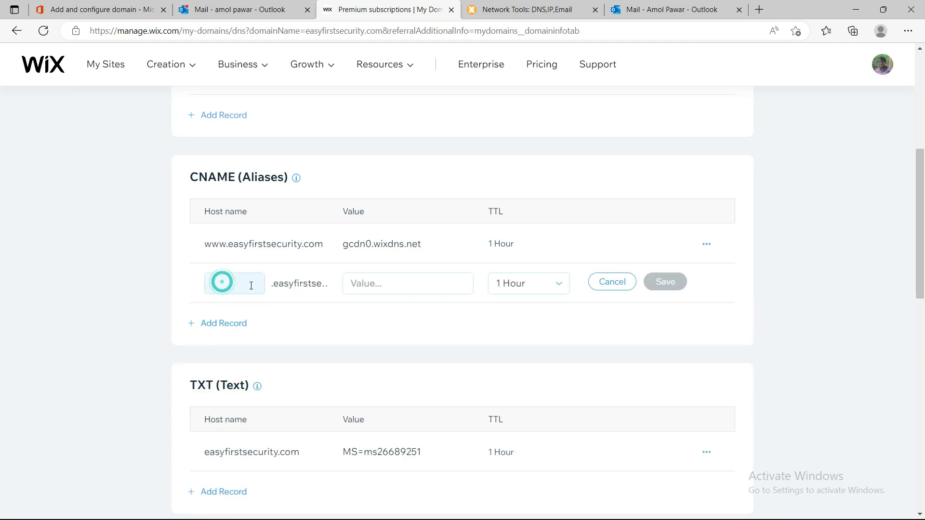
key("ctrl+v")
left_click(385, 283)
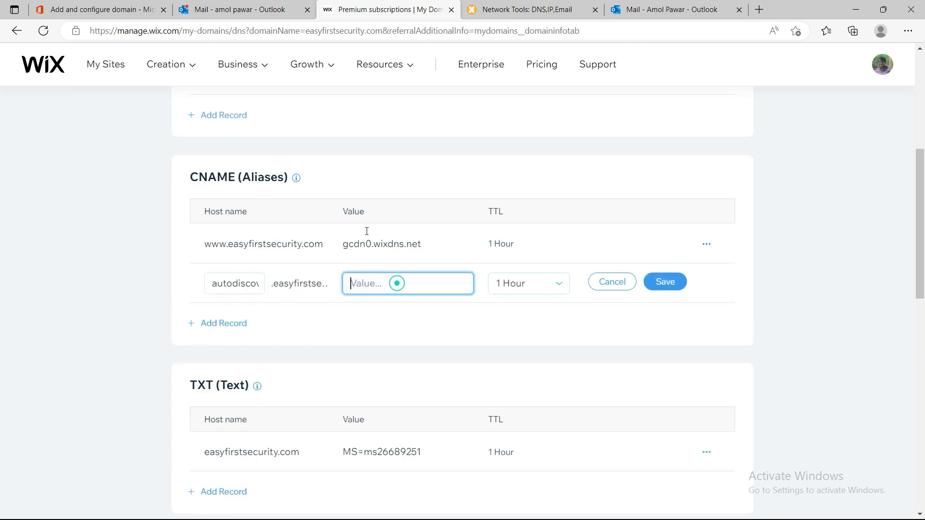
- Copy autodiscover.outlook.com from the admin center as the new Wix CNAME record's value, save it and check the autodiscover entry
left_click(102, 10)
left_click(500, 361)
left_click(372, 12)
key("ctrl+v")
left_click(657, 284)
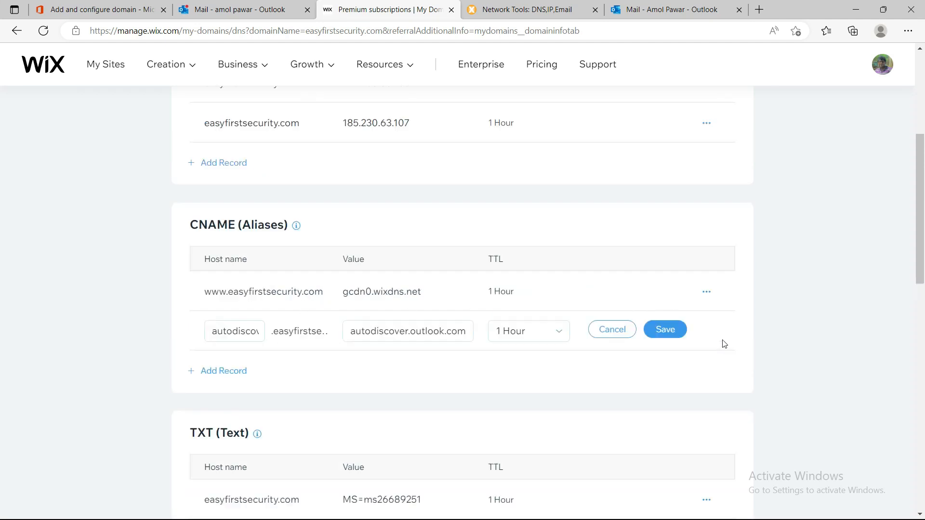
left_click(667, 354)
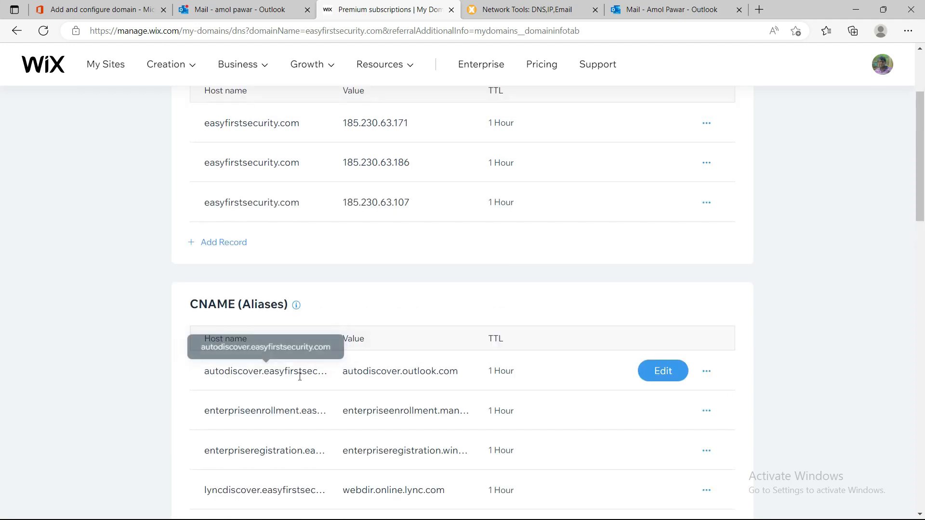
left_click_drag(224, 371, 323, 371)
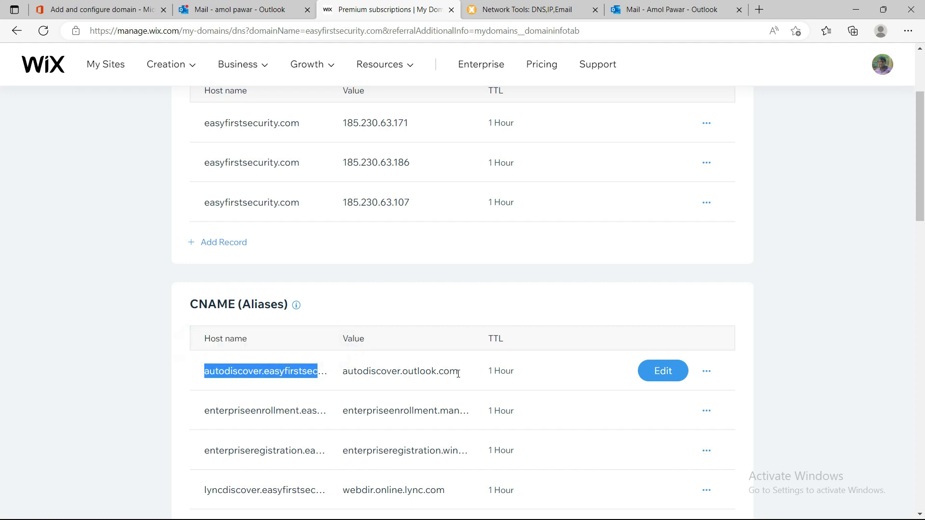
- Switch to MxToolbox and run an MX lookup for easyfirstsecurity.com
left_click(507, 9)
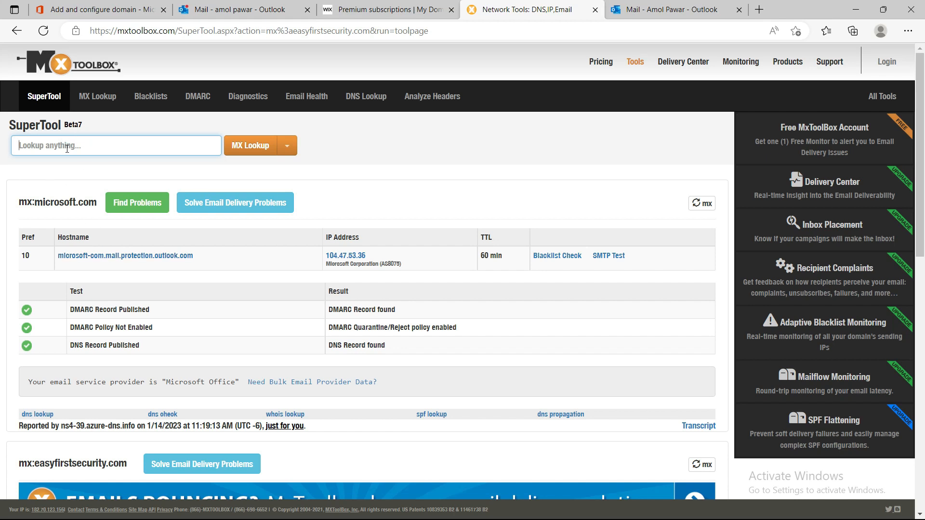
scroll(237, 384, "down", 7)
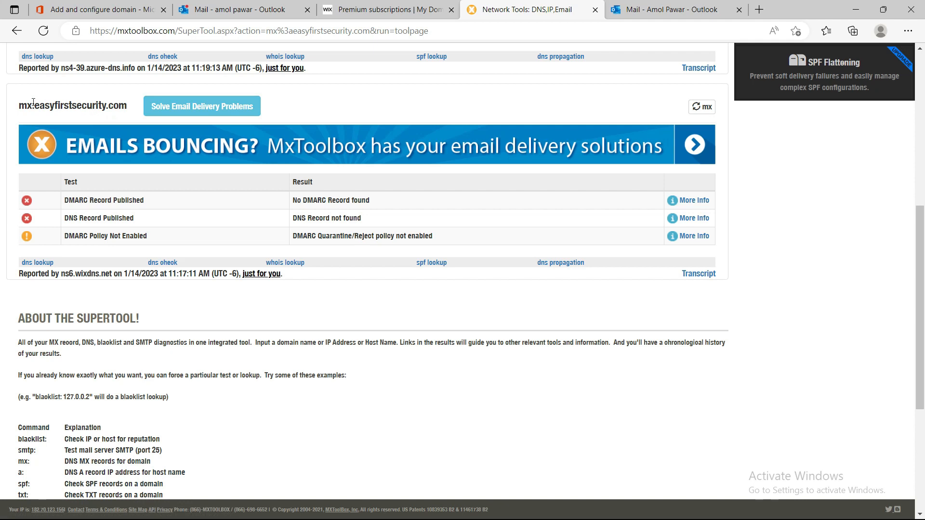
left_click_drag(36, 104, 125, 106)
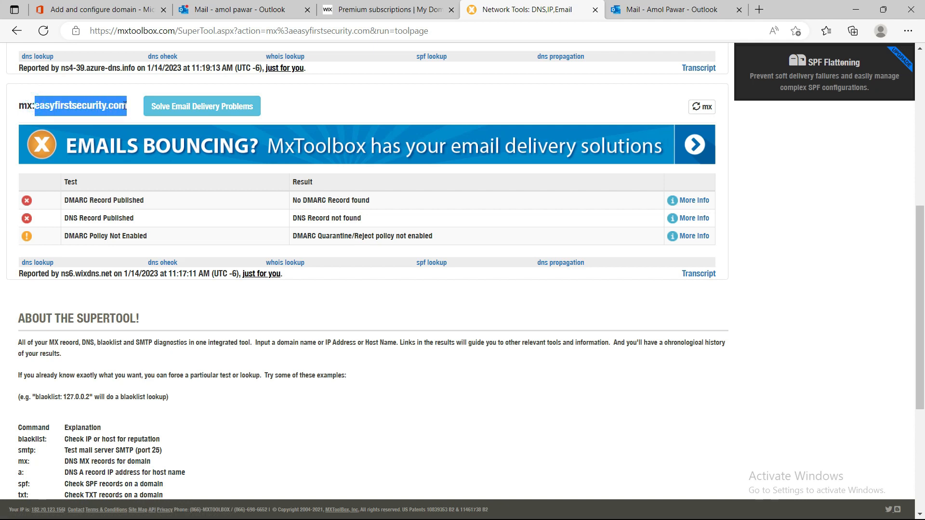
scroll(219, 212, "up", 8)
left_click(88, 146)
key("ctrl+v")
left_click(234, 147)
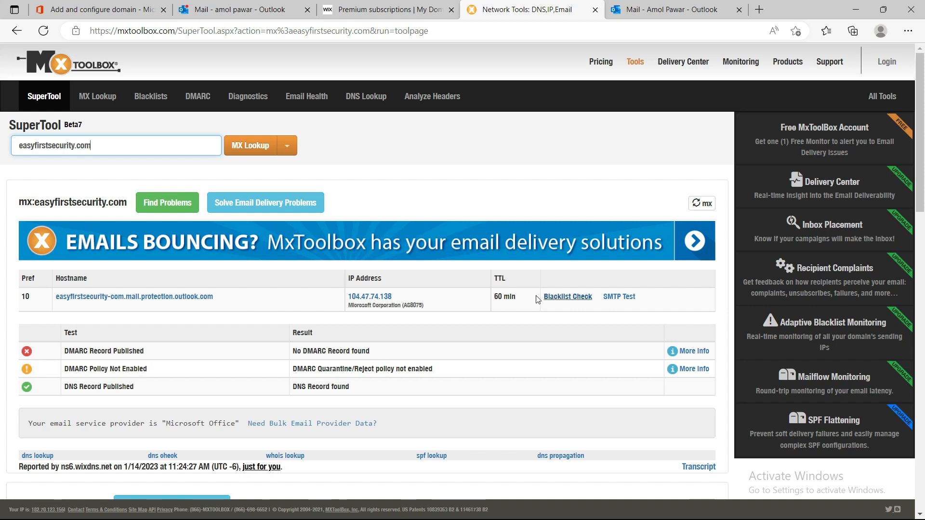
- Switch to the Office 365 Outlook inbox and read the test12 and test replies sent from Hotmail
left_click(233, 8)
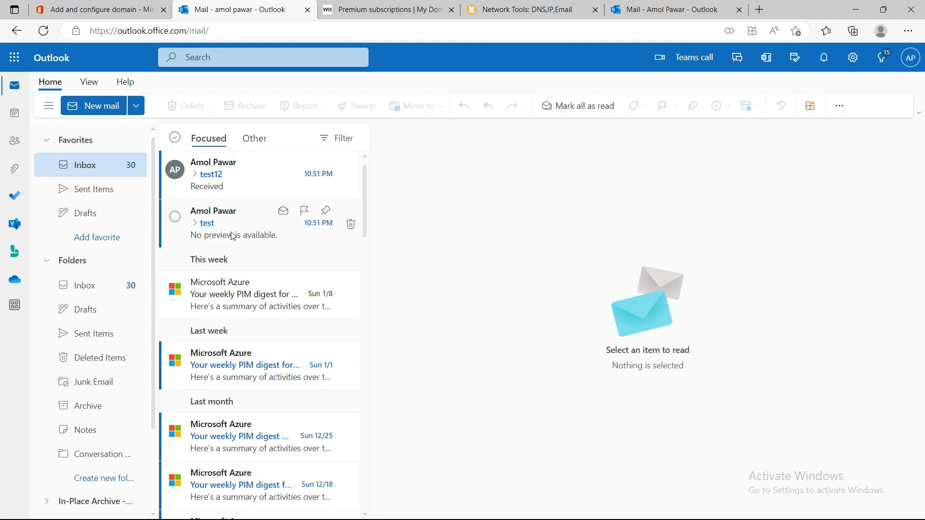
left_click(225, 190)
left_click(219, 234)
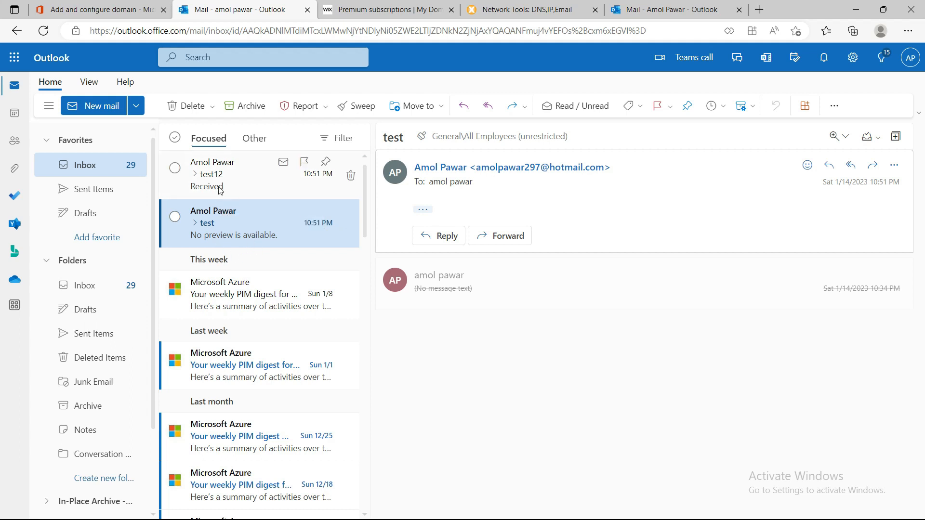
- Switch to the Microsoft 365 admin center, continue past the DNS records and complete the easyfirstsecurity.com domain setup
left_click(96, 10)
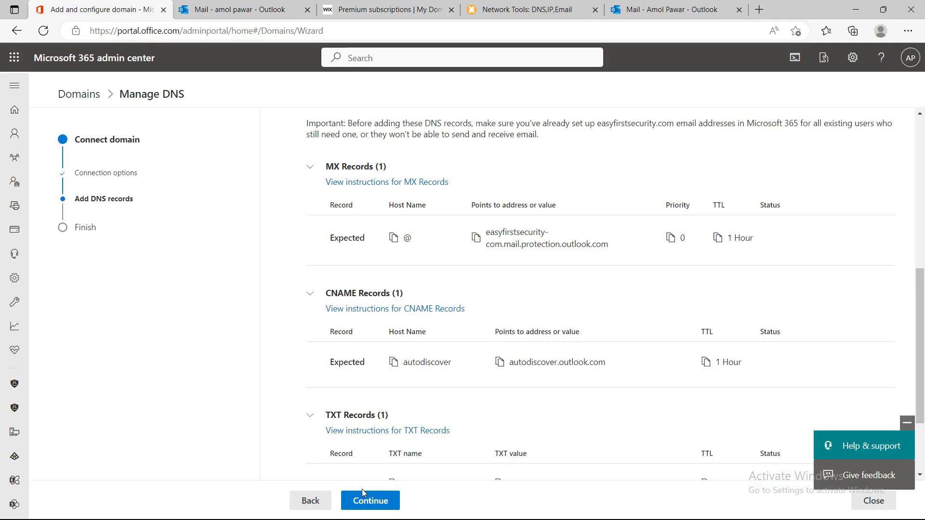
scroll(391, 464, "down", 2)
left_click(369, 501)
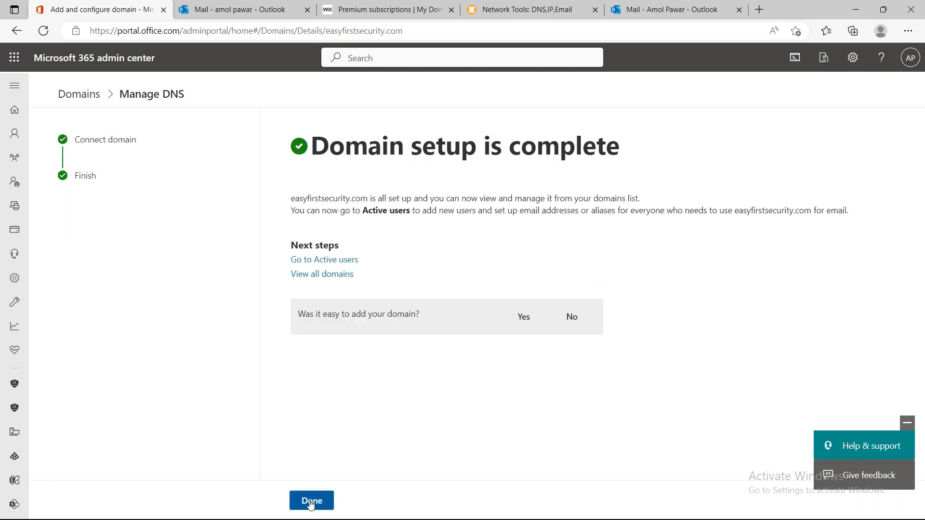
left_click(307, 501)
- Review the Microsoft Exchange DNS records of easyfirstsecurity.com, refresh the domain and return to the domains list
scroll(489, 450, "down", 2)
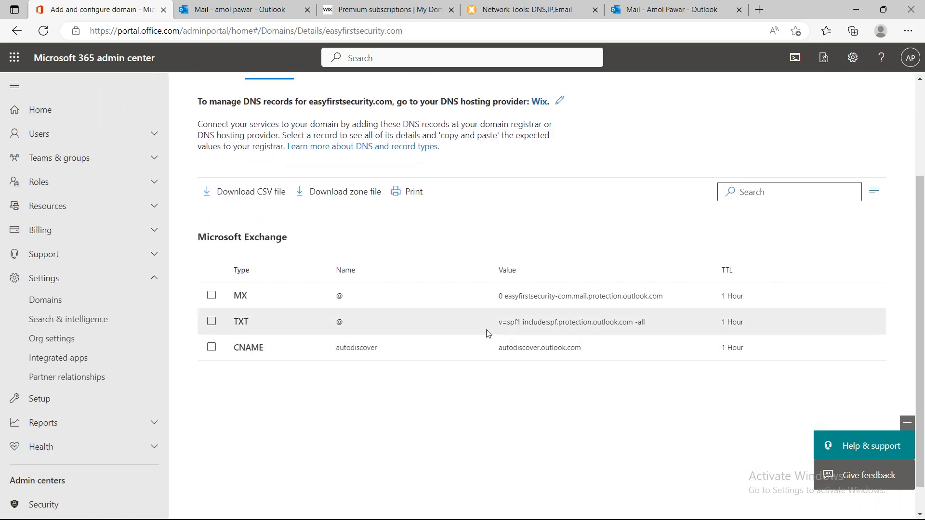
scroll(488, 424, "up", 2)
left_click(297, 163)
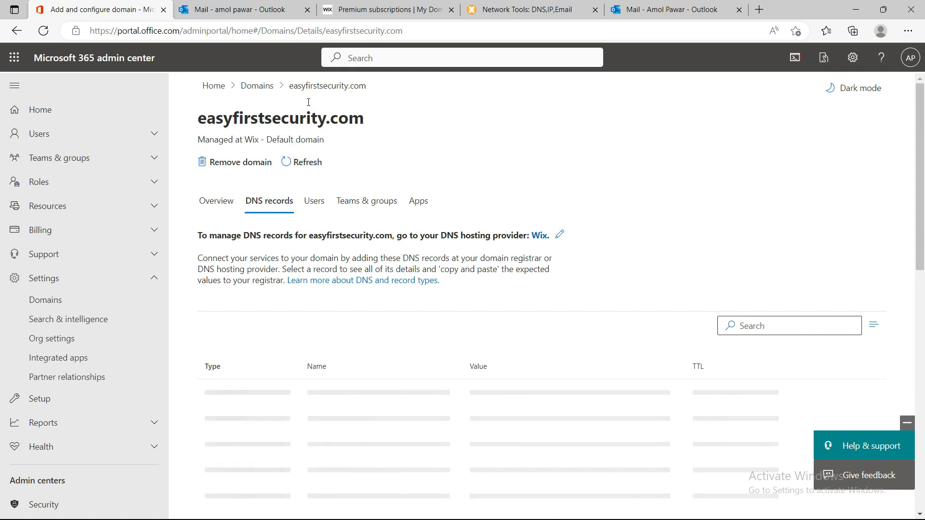
left_click(257, 86)
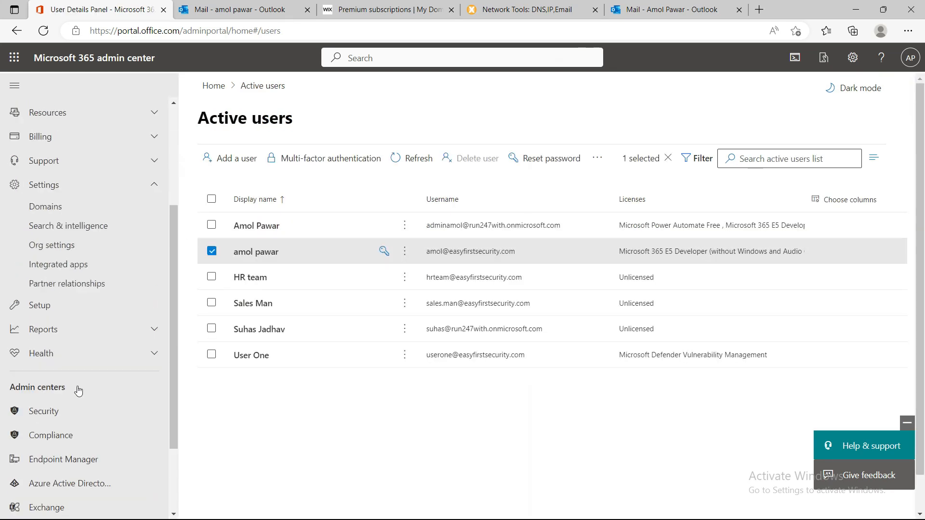
- Open the Exchange admin center and review the contact and email details of the licensed easyfirstsecurity.com user's mailbox, then clear its selection
scroll(72, 410, "down", 3)
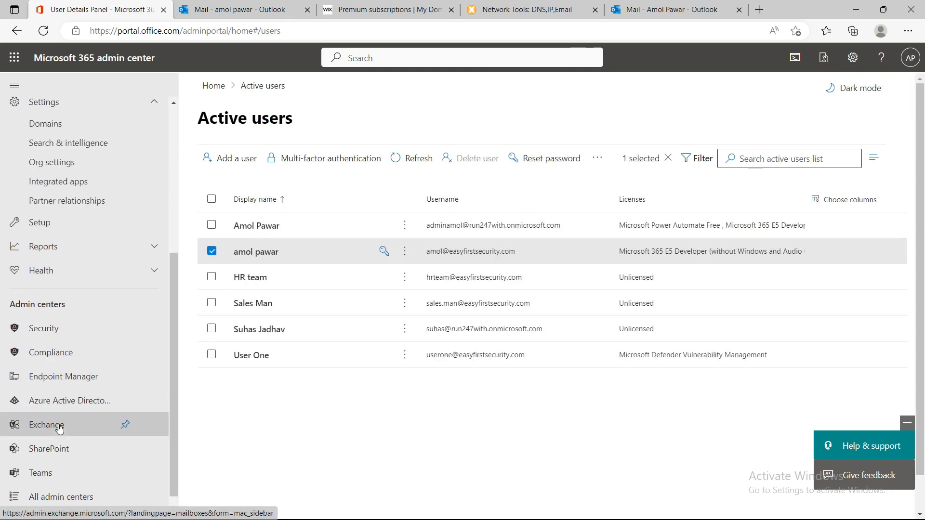
left_click(68, 426)
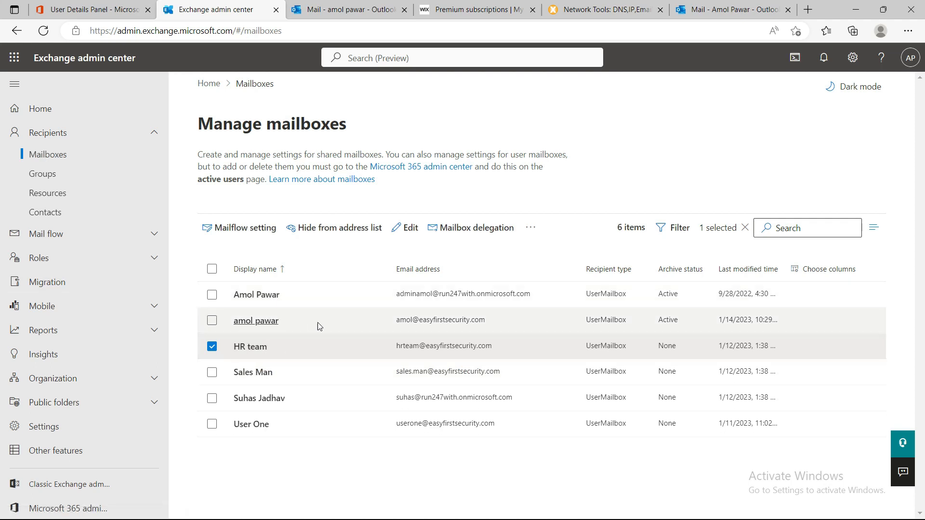
left_click(296, 326)
scroll(718, 424, "down", 2)
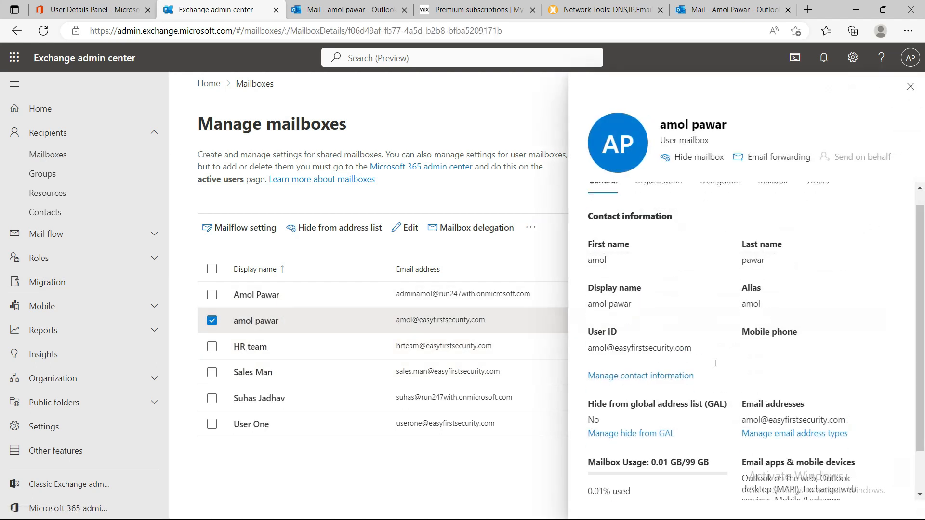
scroll(722, 444, "up", 3)
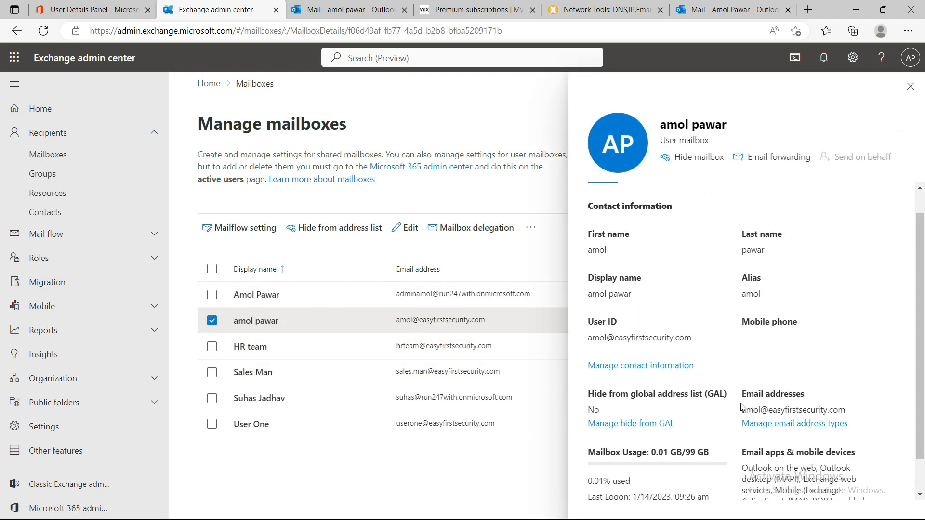
left_click(910, 86)
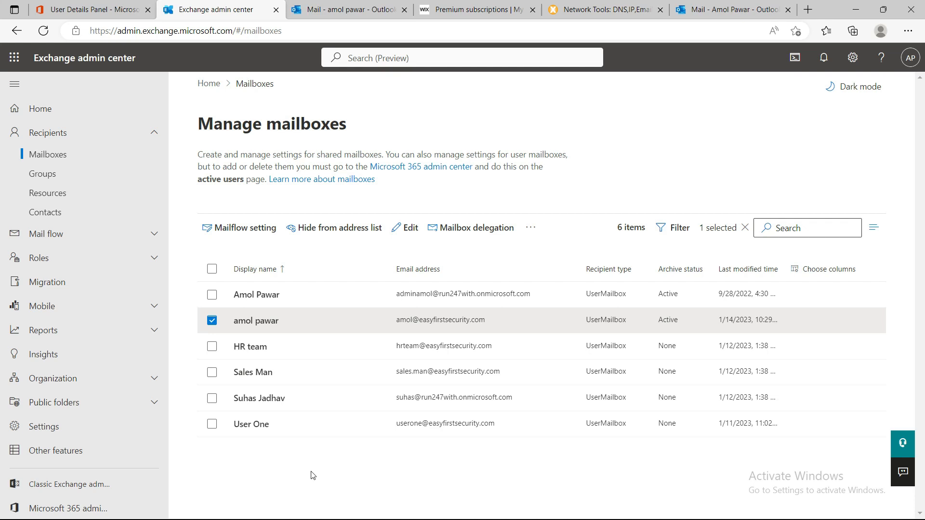
left_click(212, 320)
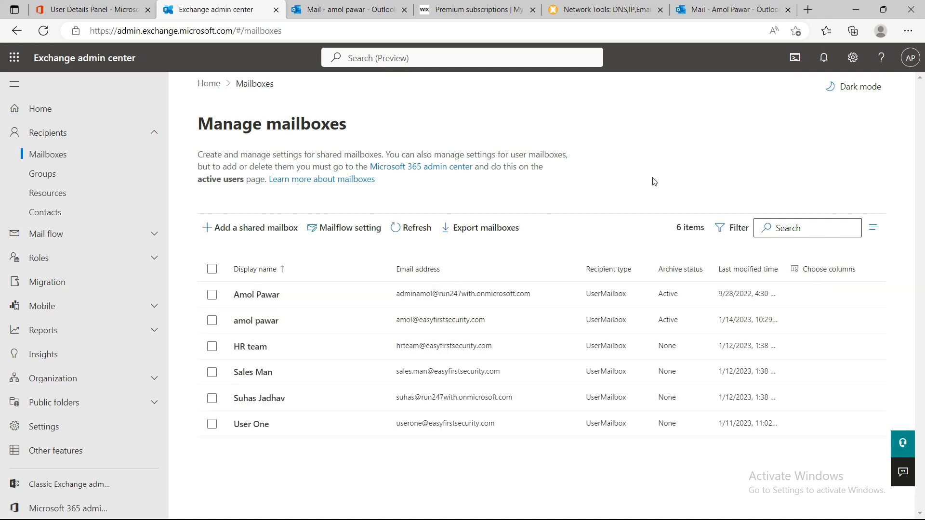
- Clear the selected user in the Microsoft 365 admin center's active users list and return to the Exchange admin center
left_click(107, 9)
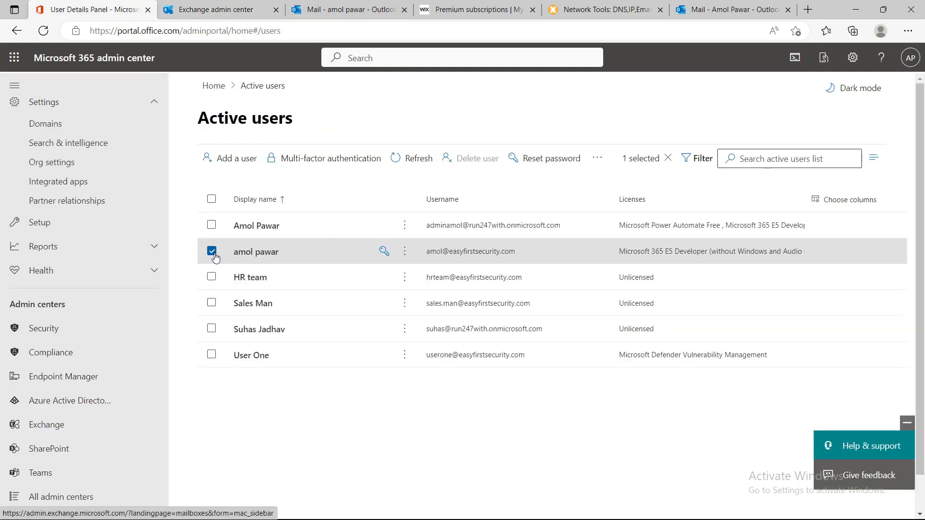
left_click(213, 252)
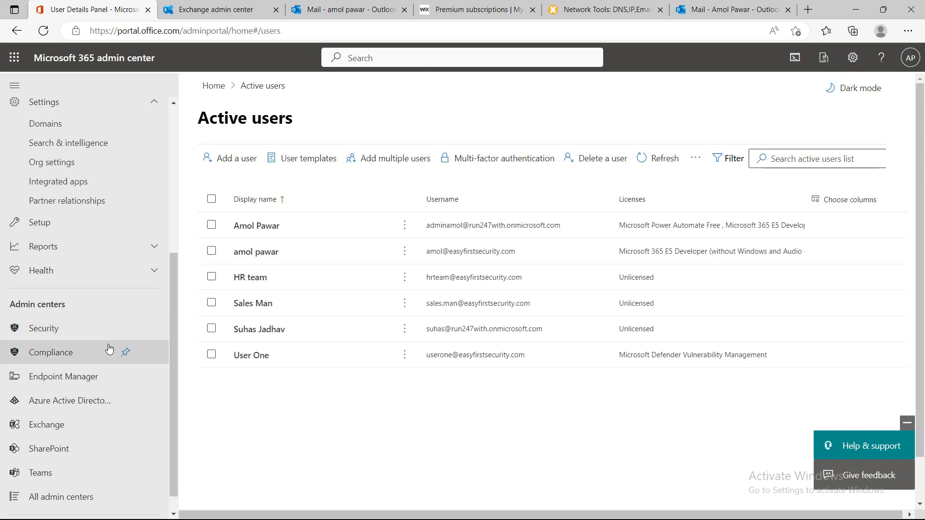
scroll(126, 352, "up", 5)
left_click(219, 9)
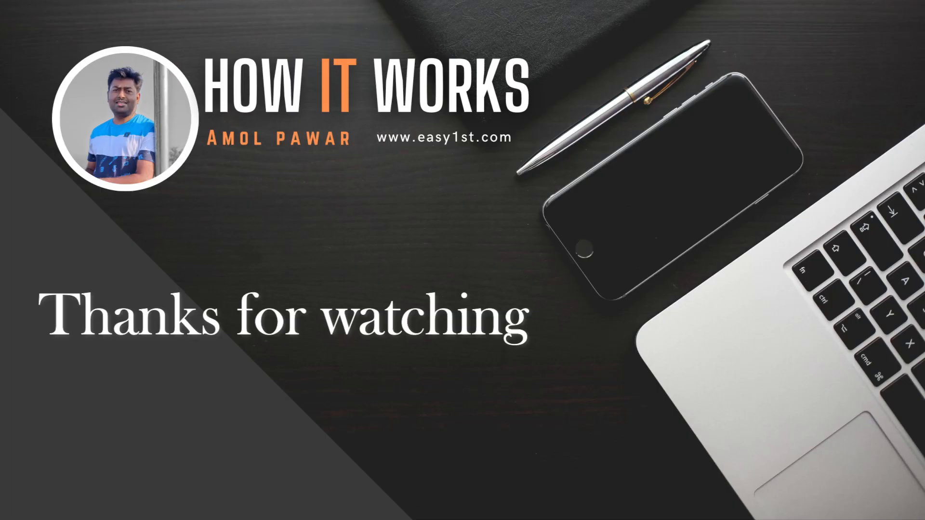